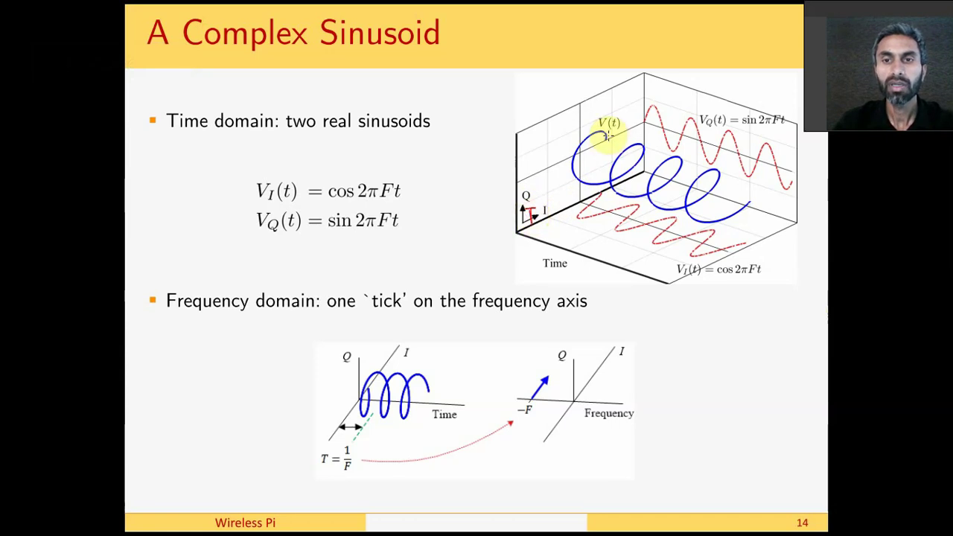
# Draw red ink over the helix's first loop and a line down to the frequency-domain plot
pyautogui.moveTo(610, 142)
pyautogui.mouseDown()
pyautogui.moveTo(571, 188)
pyautogui.moveTo(583, 198)
pyautogui.moveTo(631, 173)
pyautogui.moveTo(633, 154)
pyautogui.moveTo(604, 189)
pyautogui.moveTo(609, 207)
pyautogui.moveTo(656, 200)
pyautogui.moveTo(674, 171)
pyautogui.mouseUp()
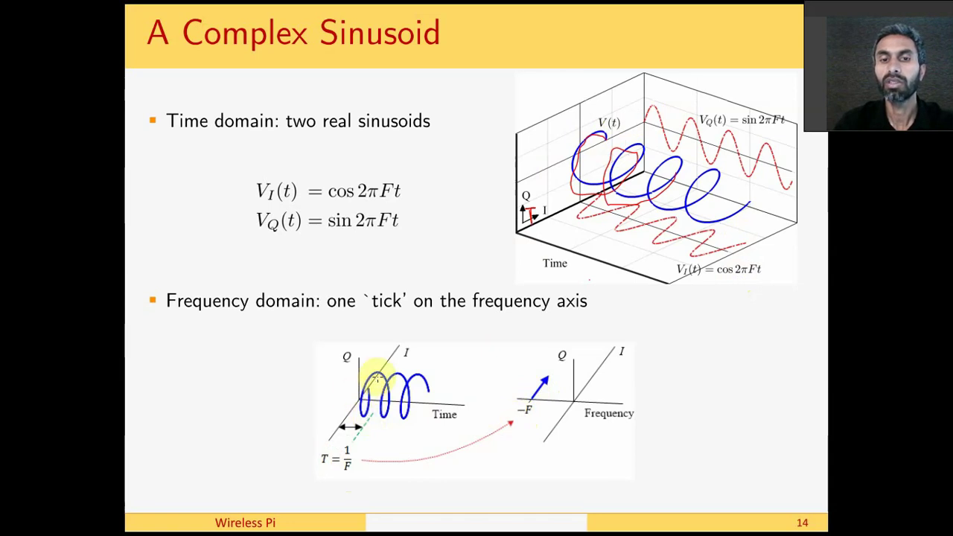
pyautogui.moveTo(597, 146)
pyautogui.mouseDown()
pyautogui.moveTo(631, 242)
pyautogui.moveTo(643, 305)
pyautogui.moveTo(630, 378)
pyautogui.mouseUp()
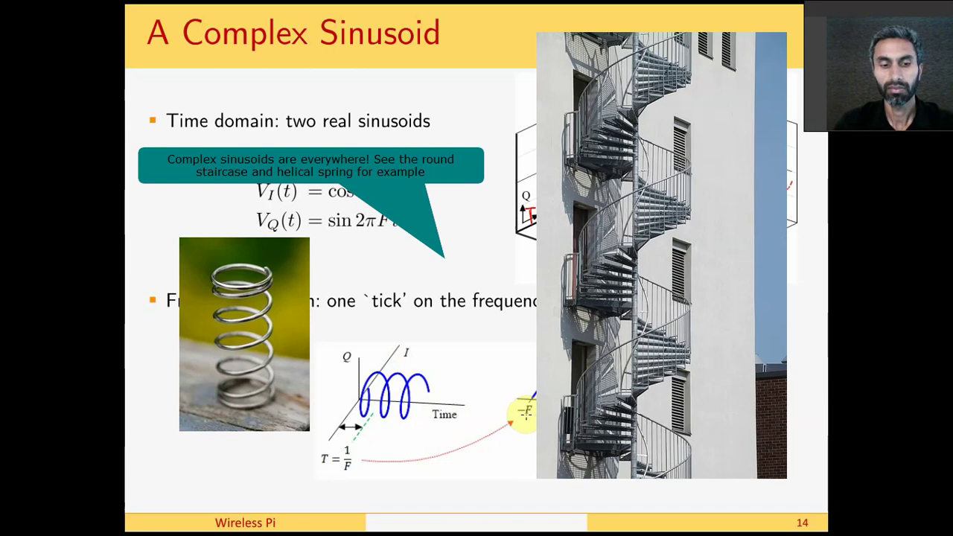
# Advance to slide 15, 'A Real Sinusoid'
pyautogui.press('Right')
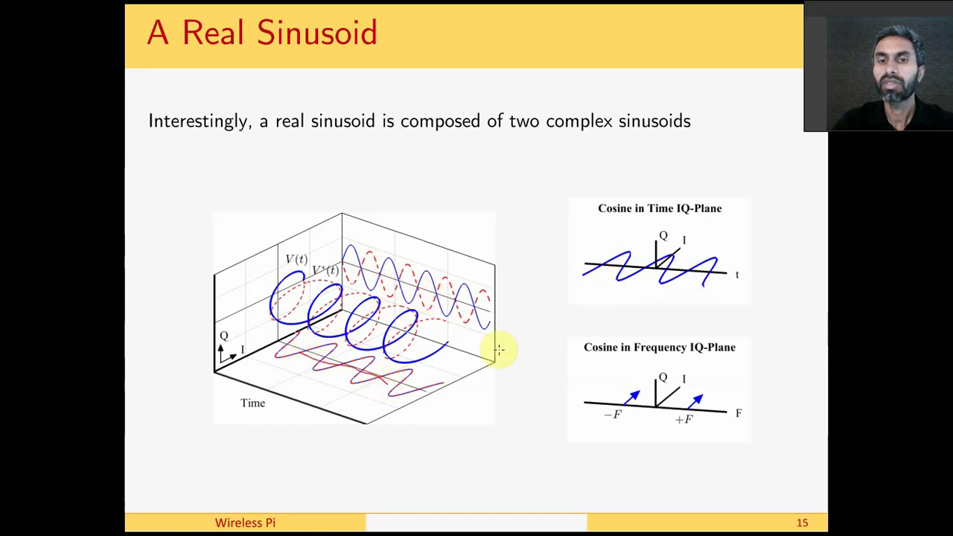
# Draw red curves linking the 3-D sinusoid to the cosine time plot and the −F and +F spikes
pyautogui.moveTo(448, 378)
pyautogui.mouseDown()
pyautogui.moveTo(548, 366)
pyautogui.moveTo(628, 313)
pyautogui.moveTo(644, 274)
pyautogui.mouseUp()
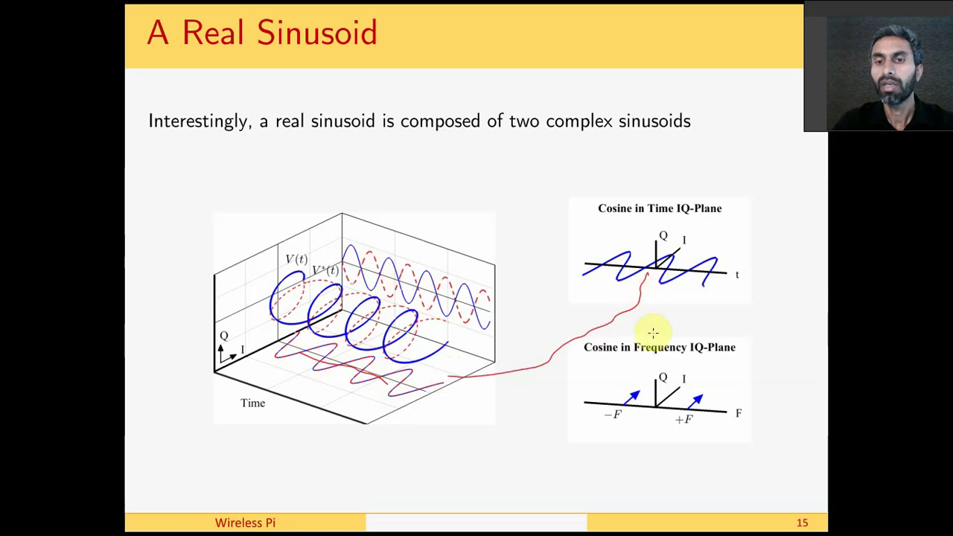
pyautogui.moveTo(661, 314); pyautogui.dragTo(635, 383)
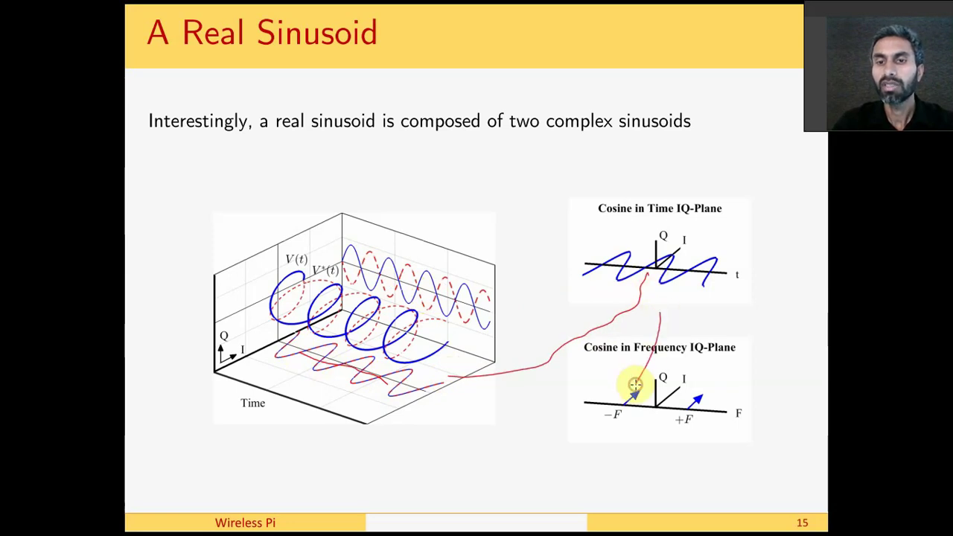
pyautogui.click(628, 424)
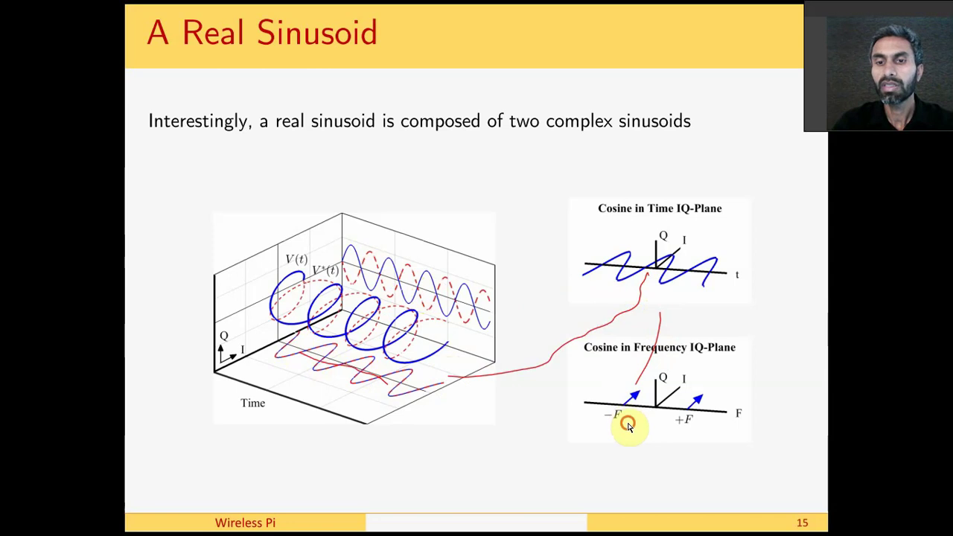
pyautogui.moveTo(629, 427)
pyautogui.mouseDown()
pyautogui.moveTo(569, 460)
pyautogui.moveTo(440, 428)
pyautogui.moveTo(421, 393)
pyautogui.moveTo(437, 339)
pyautogui.mouseUp()
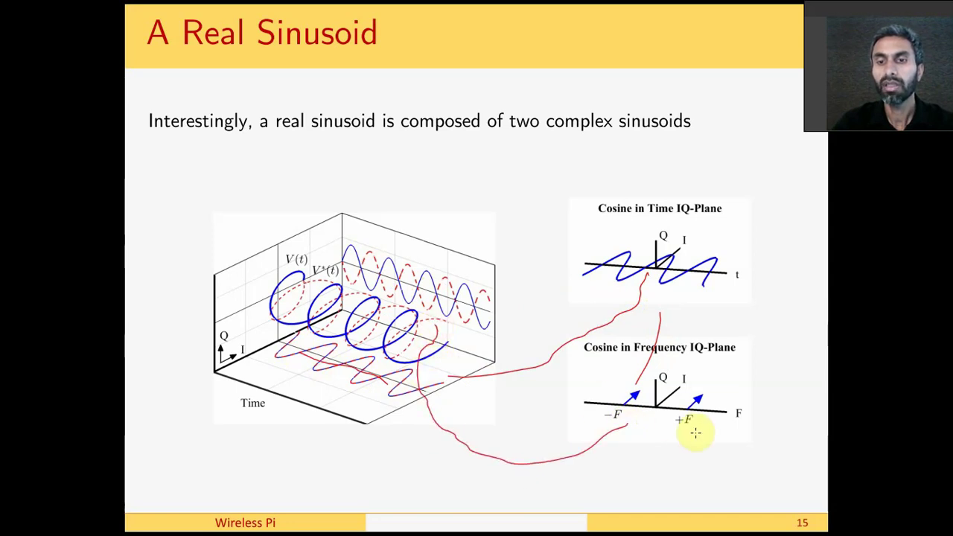
pyautogui.moveTo(689, 439)
pyautogui.mouseDown()
pyautogui.moveTo(649, 492)
pyautogui.moveTo(538, 512)
pyautogui.moveTo(388, 427)
pyautogui.moveTo(350, 327)
pyautogui.mouseUp()
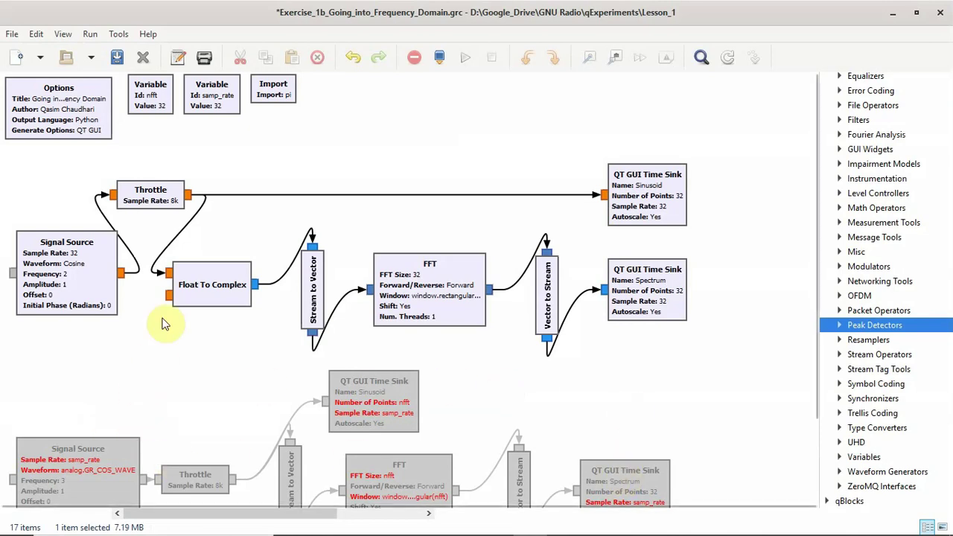
pyautogui.click(64, 37)
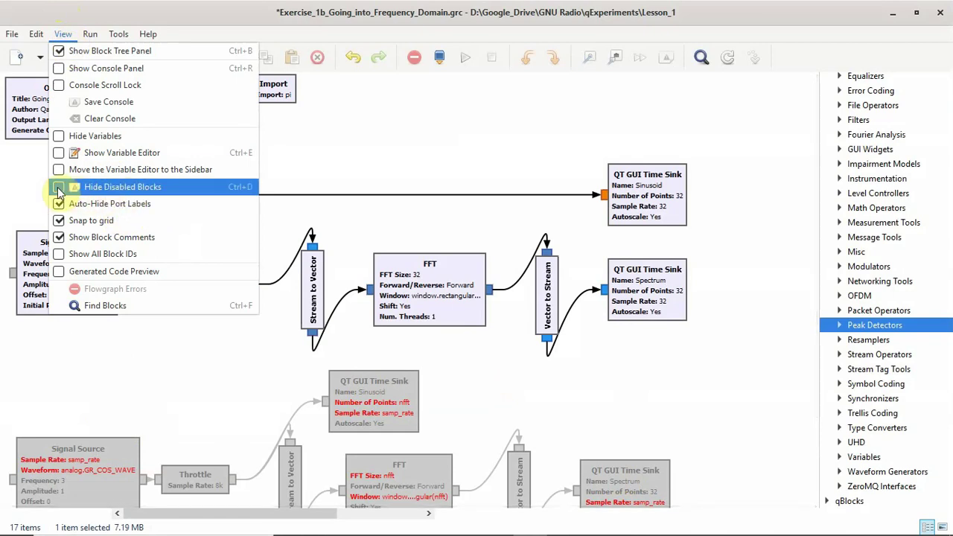
pyautogui.click(187, 396)
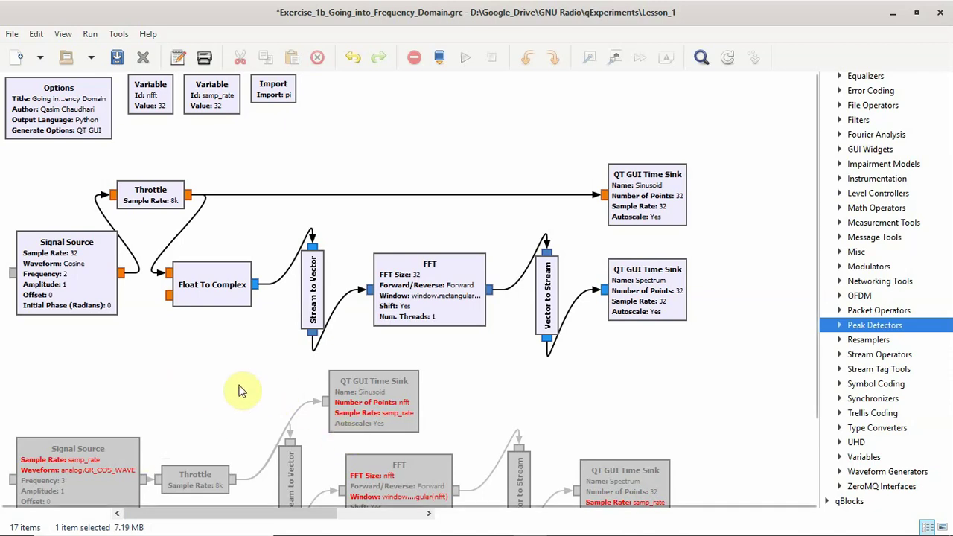
pyautogui.doubleClick(56, 123)
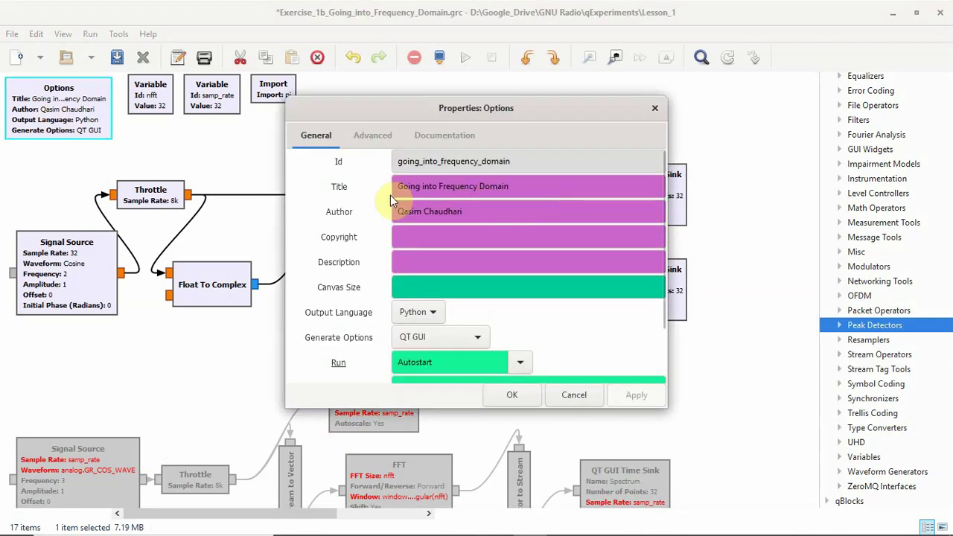
pyautogui.click(573, 401)
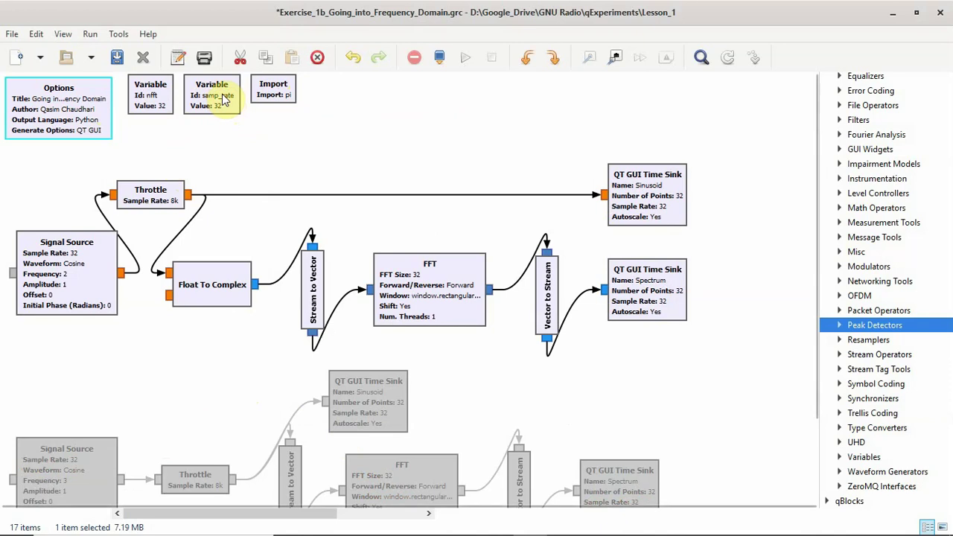
pyautogui.moveTo(223, 100); pyautogui.dragTo(183, 158)
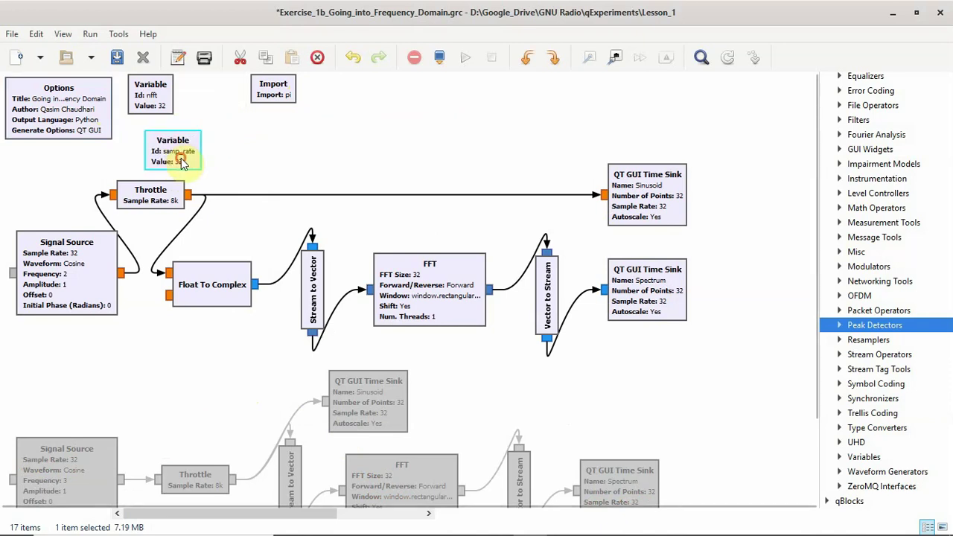
pyautogui.moveTo(162, 107); pyautogui.dragTo(466, 364)
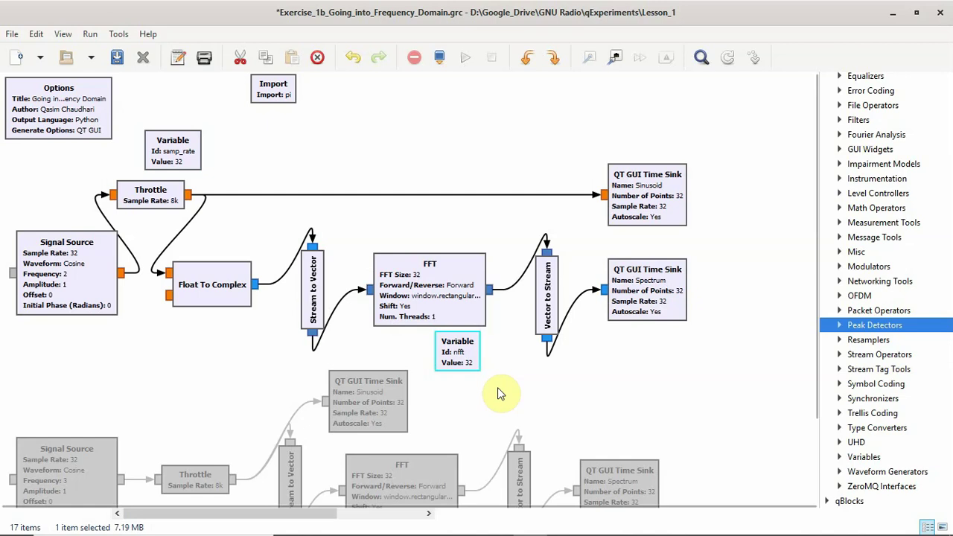
pyautogui.hotkey('ctrl', 'z')
pyautogui.hotkey('ctrl', 'z')
pyautogui.doubleClick(151, 94)
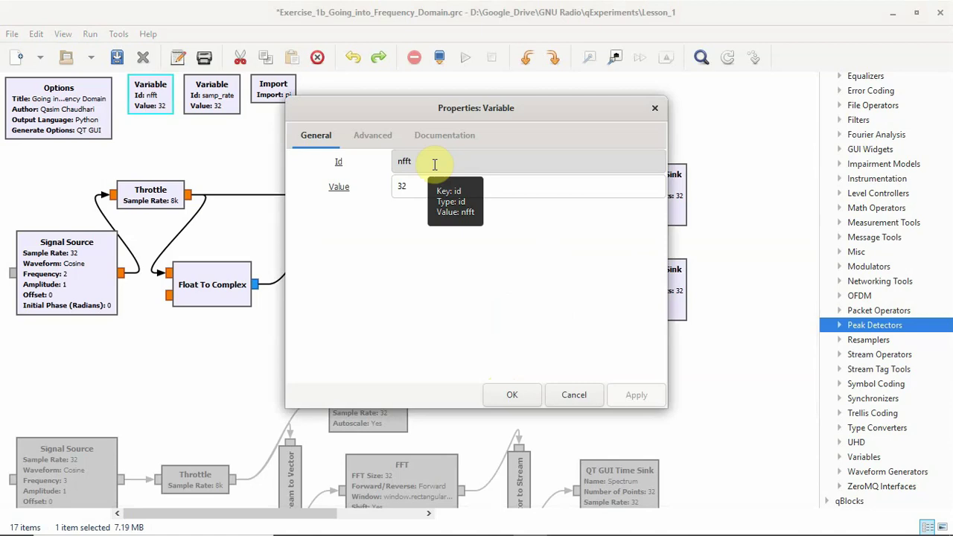
pyautogui.click(592, 398)
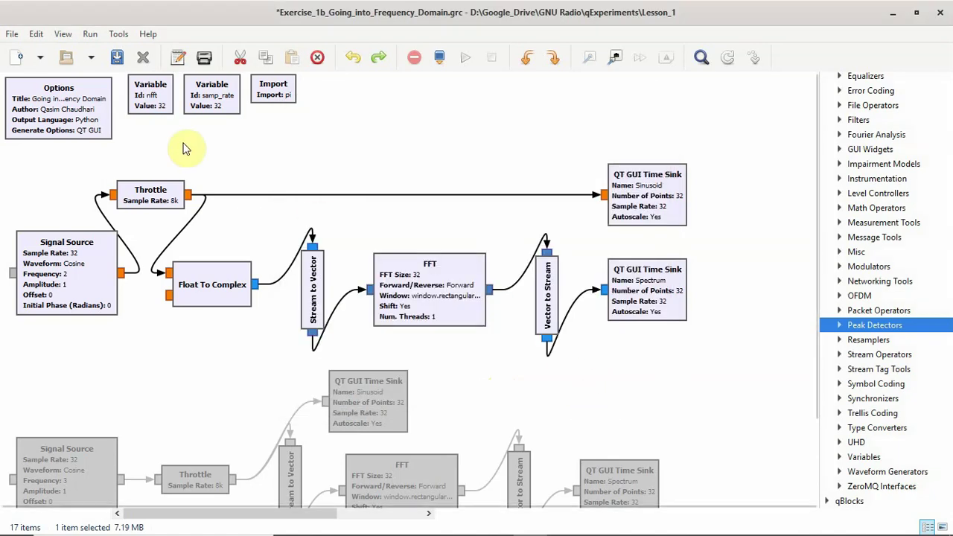
pyautogui.doubleClick(215, 106)
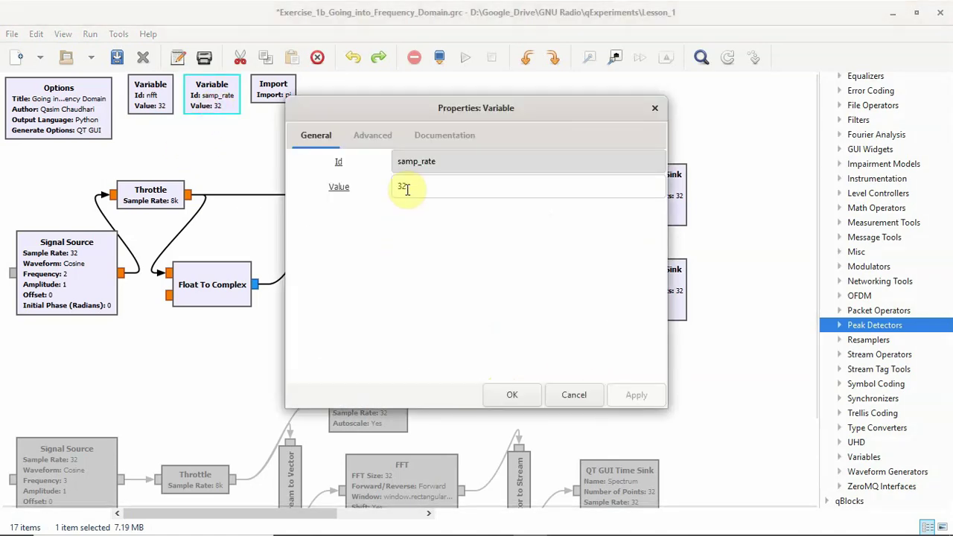
pyautogui.click(580, 403)
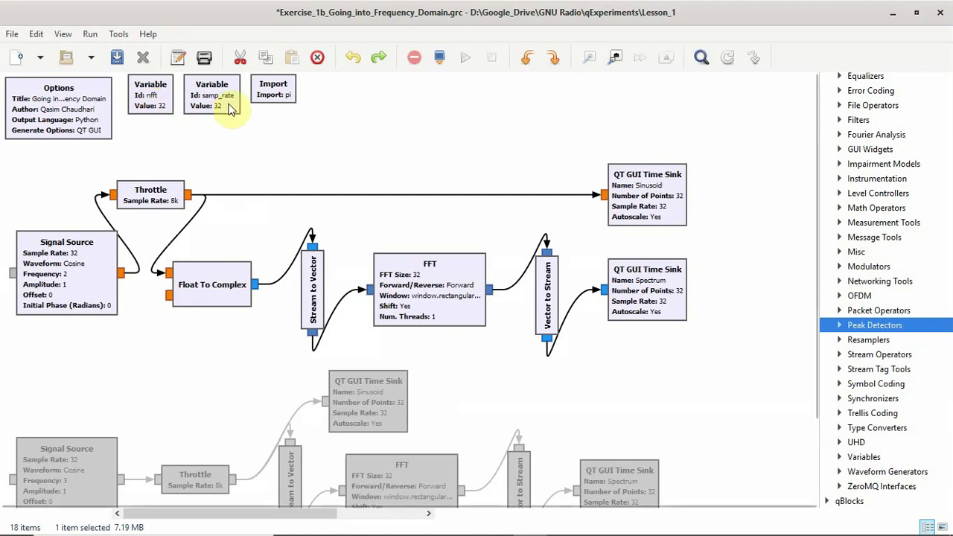
pyautogui.click(287, 96)
pyautogui.doubleClick(286, 96)
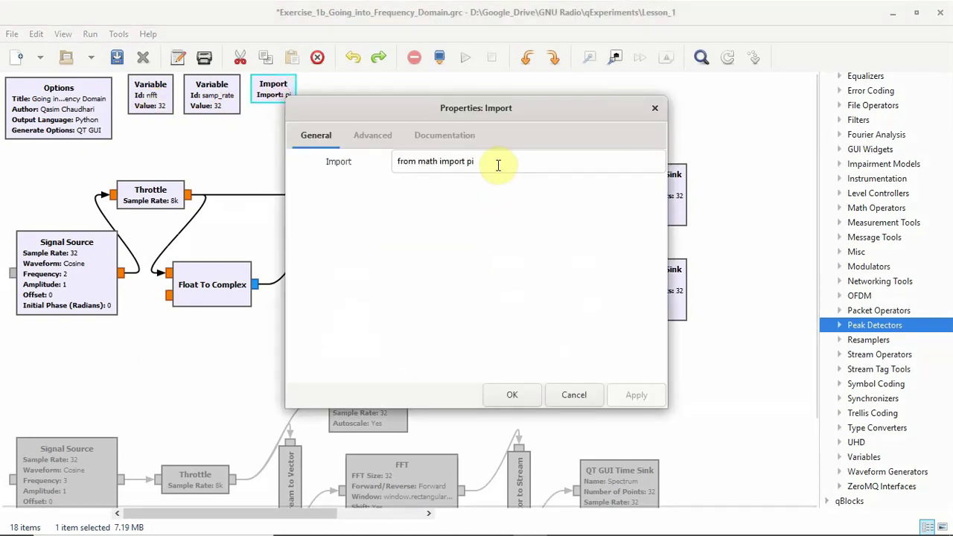
pyautogui.click(570, 393)
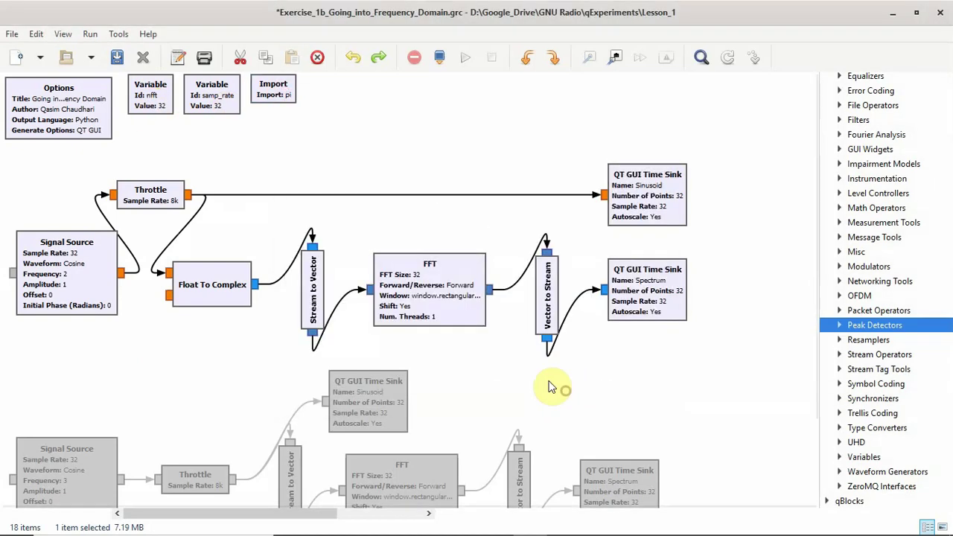
pyautogui.doubleClick(72, 257)
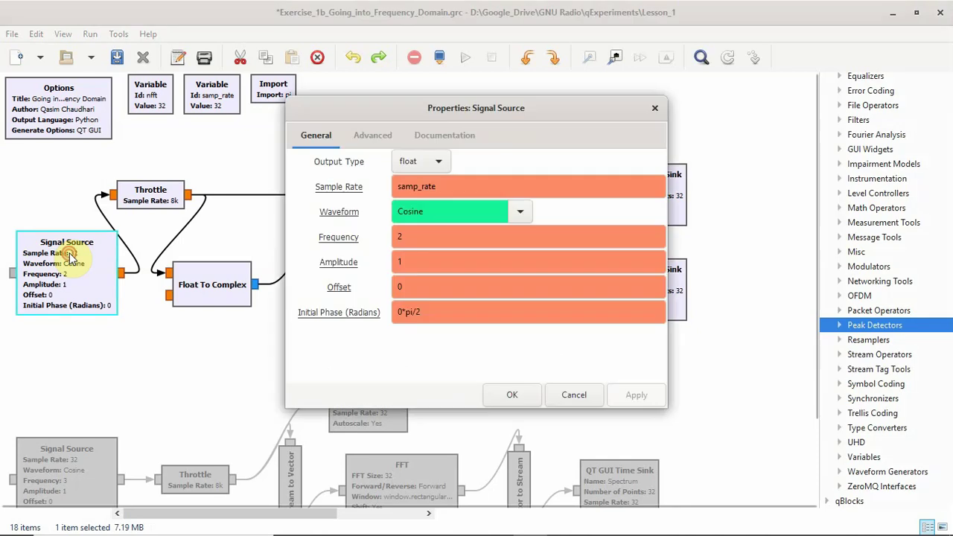
pyautogui.click(426, 238)
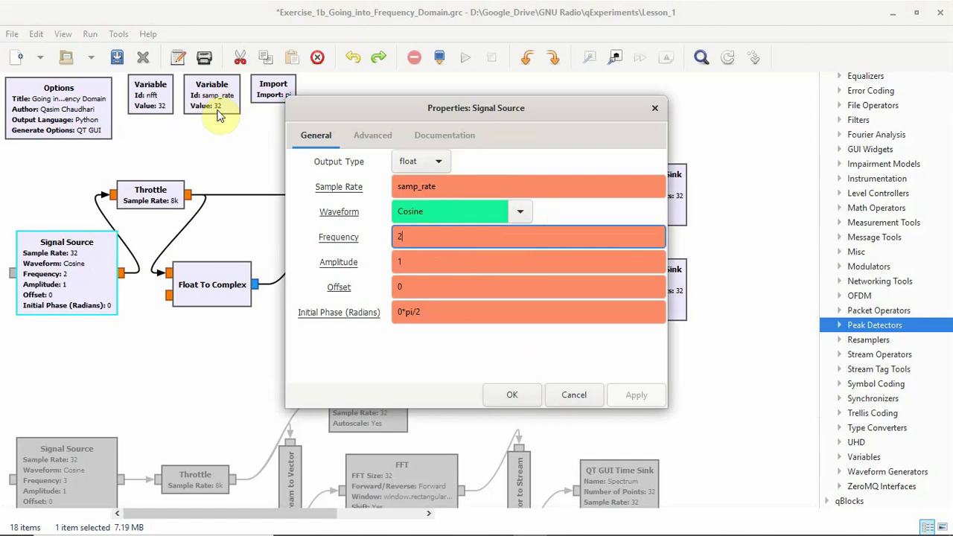
pyautogui.click(576, 398)
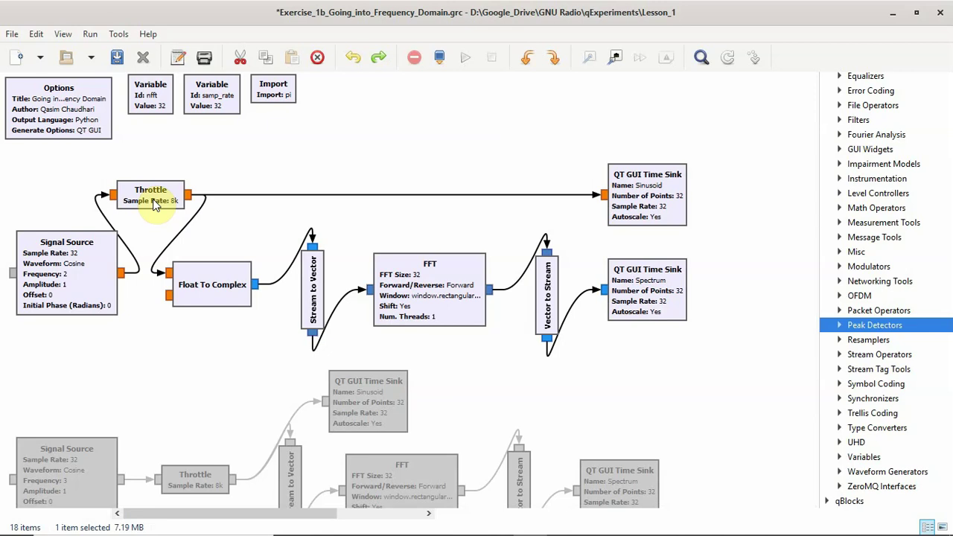
pyautogui.doubleClick(154, 205)
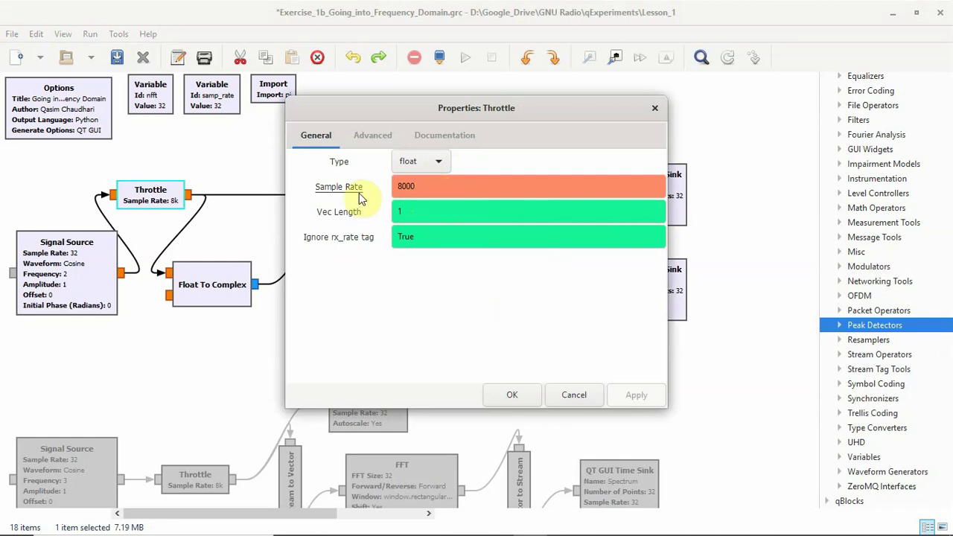
pyautogui.doubleClick(481, 188)
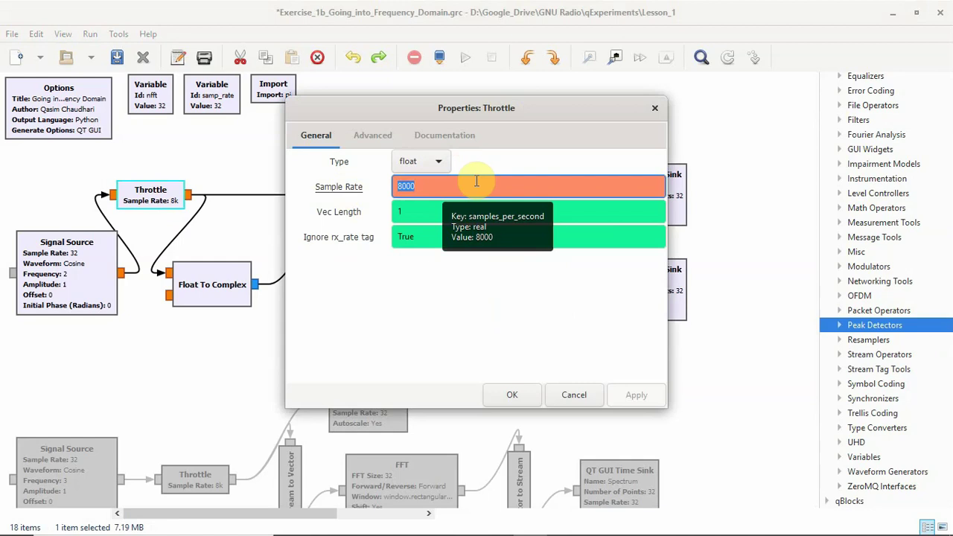
pyautogui.click(654, 109)
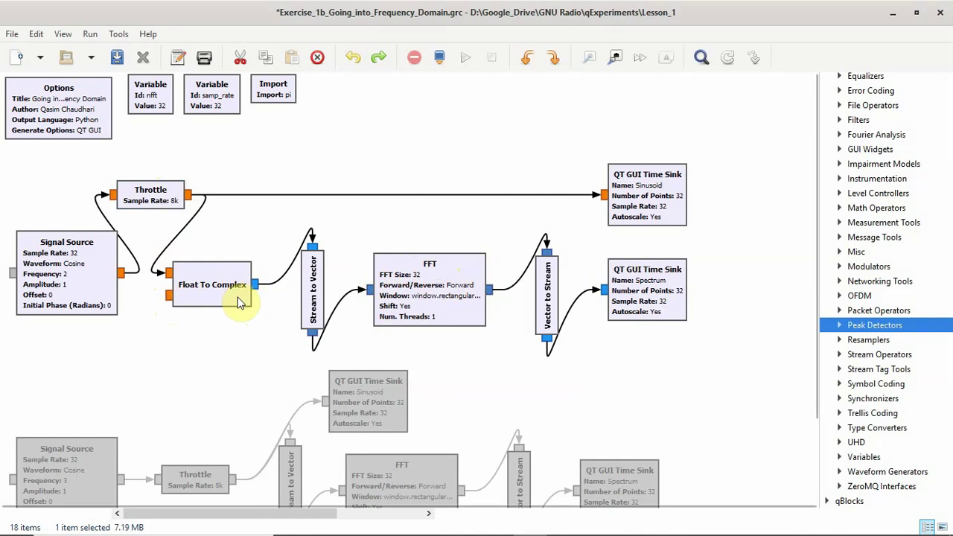
# Set Num Items to nfft in both the Stream to Vector and Vector to Stream blocks
pyautogui.click(316, 273)
pyautogui.doubleClick(315, 274)
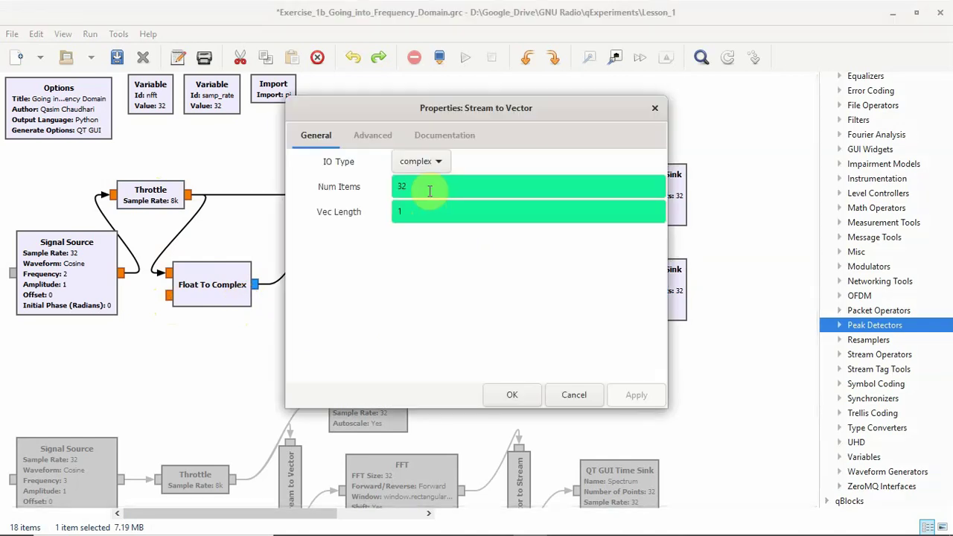
pyautogui.doubleClick(428, 190)
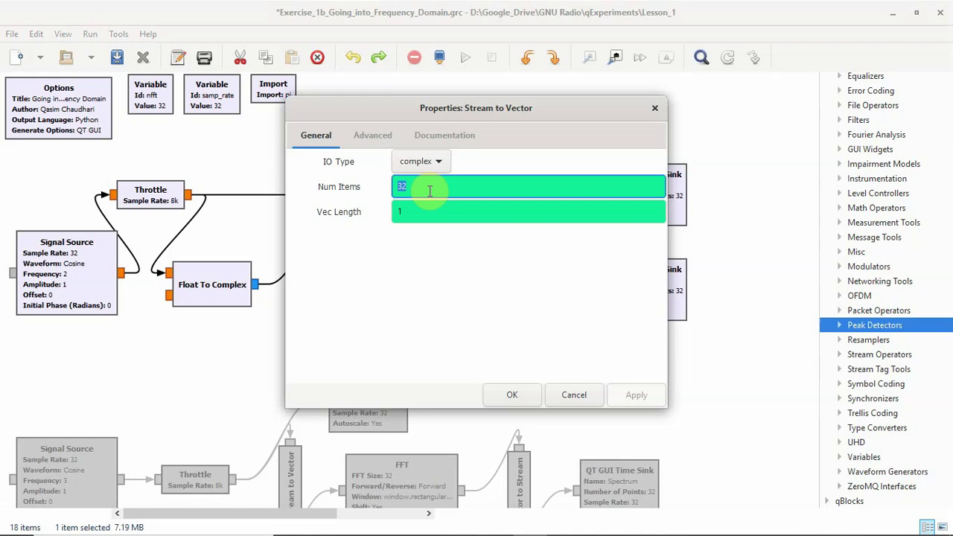
pyautogui.write('nfft')
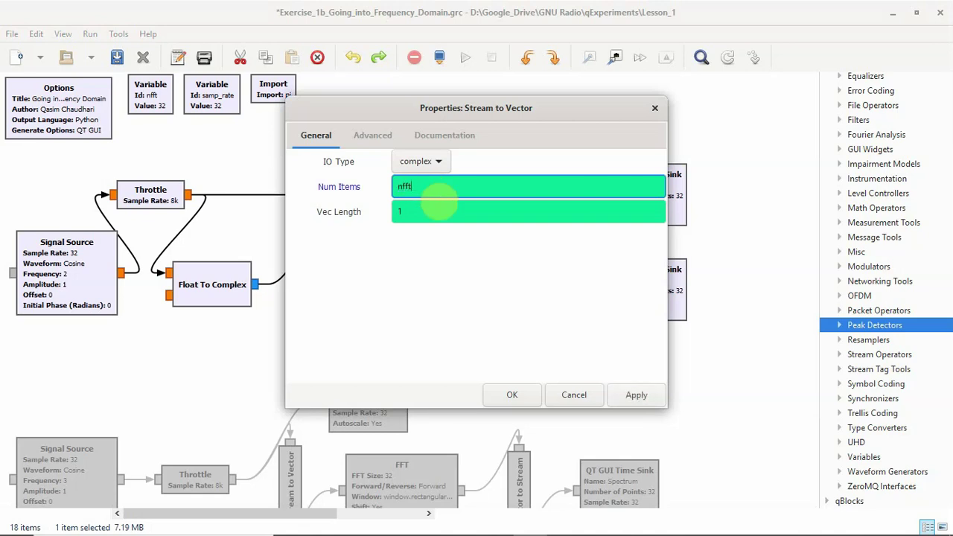
pyautogui.press('Return')
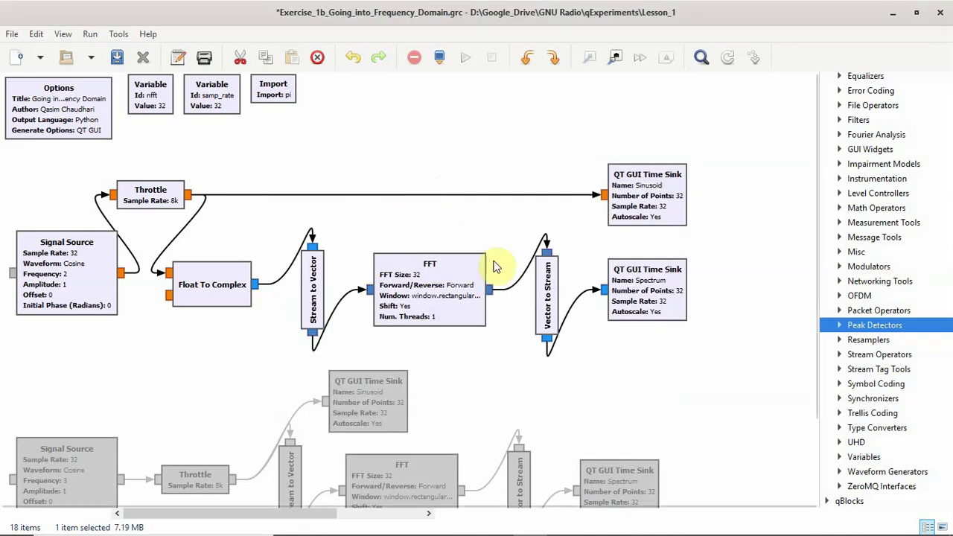
pyautogui.doubleClick(547, 283)
pyautogui.doubleClick(427, 189)
pyautogui.write('nfft')
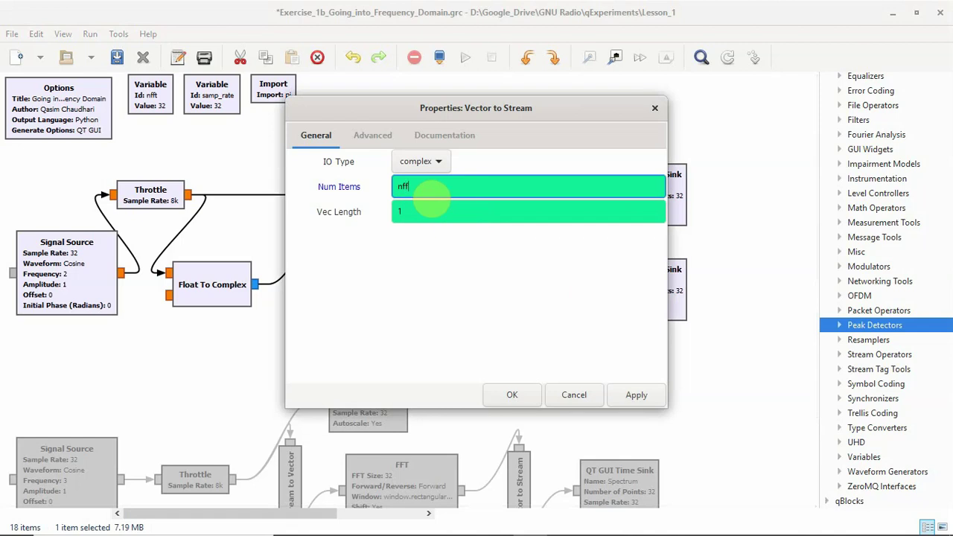
pyautogui.press('Return')
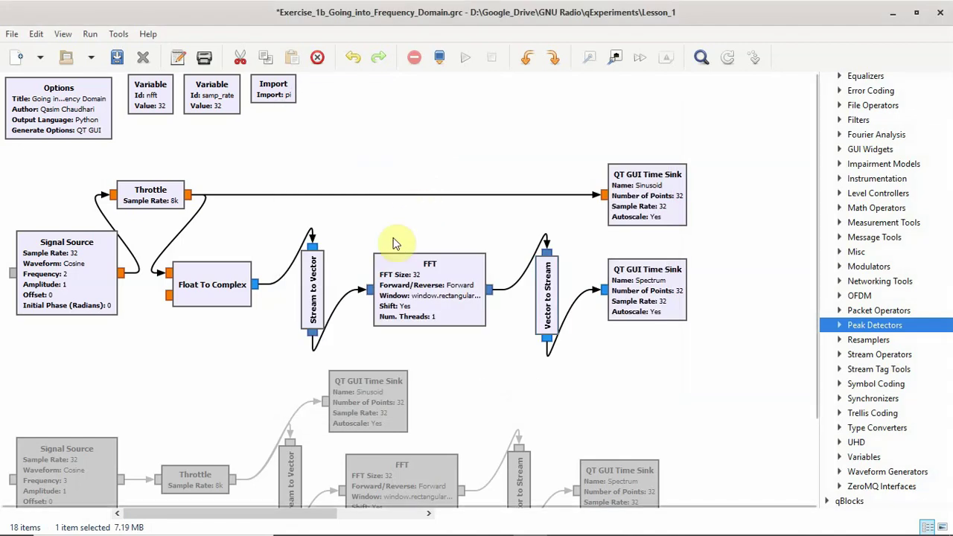
# In the FFT block properties, try float input type, then return it to complex
pyautogui.doubleClick(381, 275)
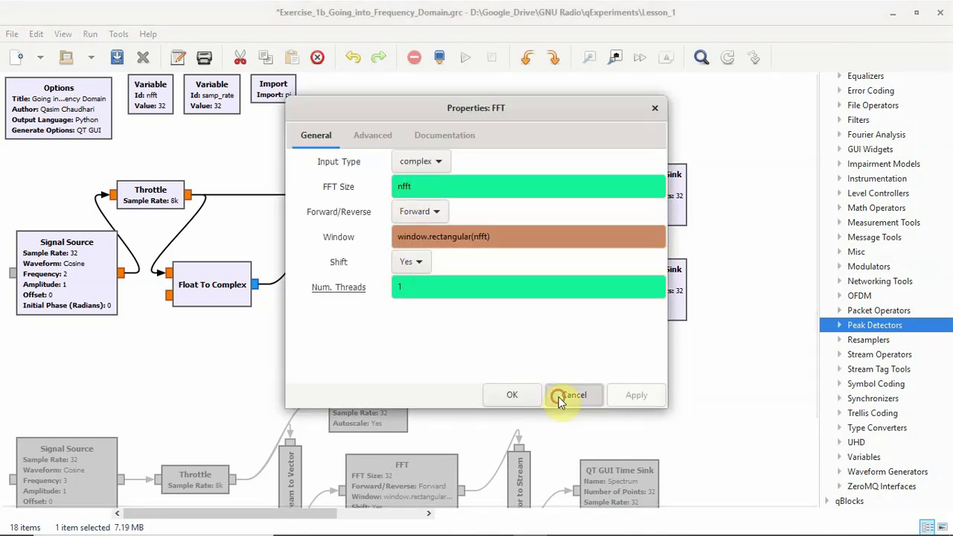
pyautogui.click(562, 395)
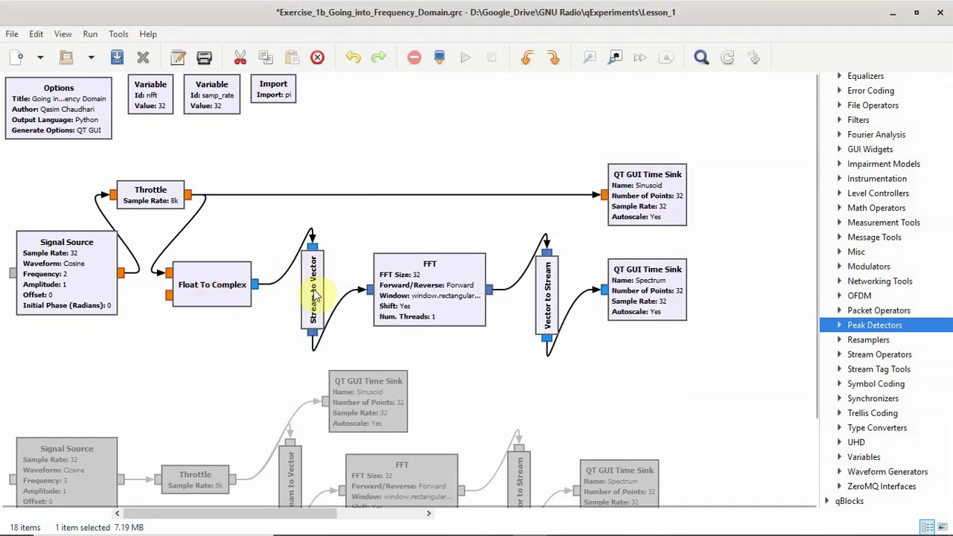
pyautogui.doubleClick(416, 294)
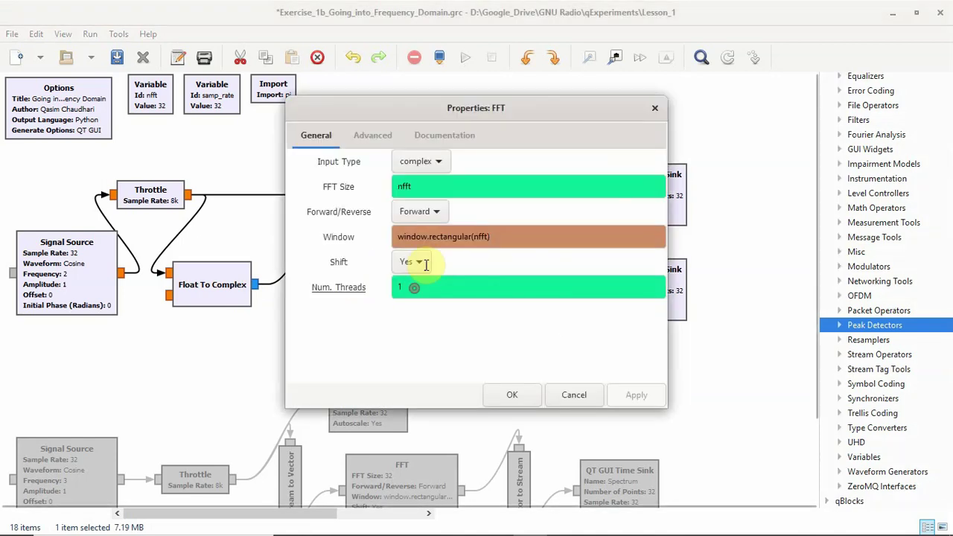
pyautogui.click(438, 162)
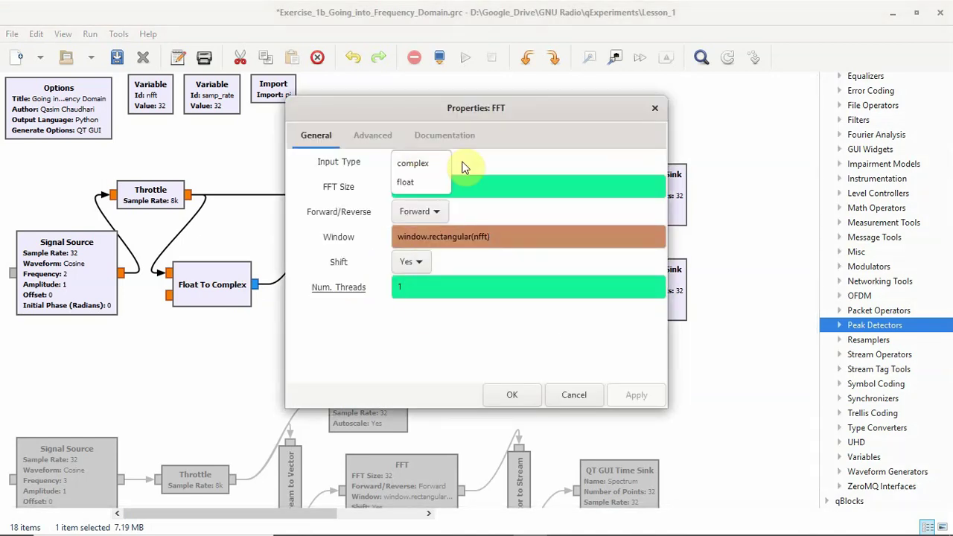
pyautogui.click(418, 162)
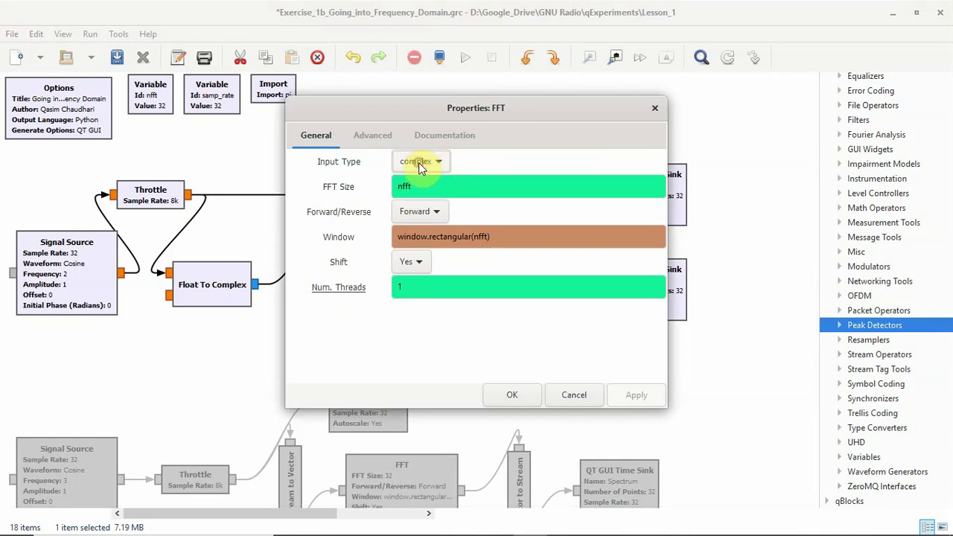
pyautogui.click(418, 162)
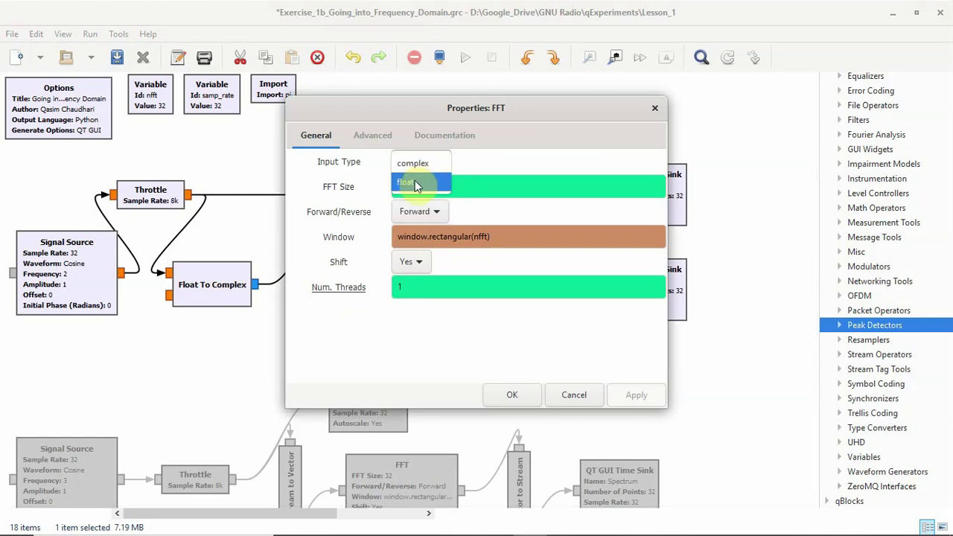
pyautogui.click(417, 184)
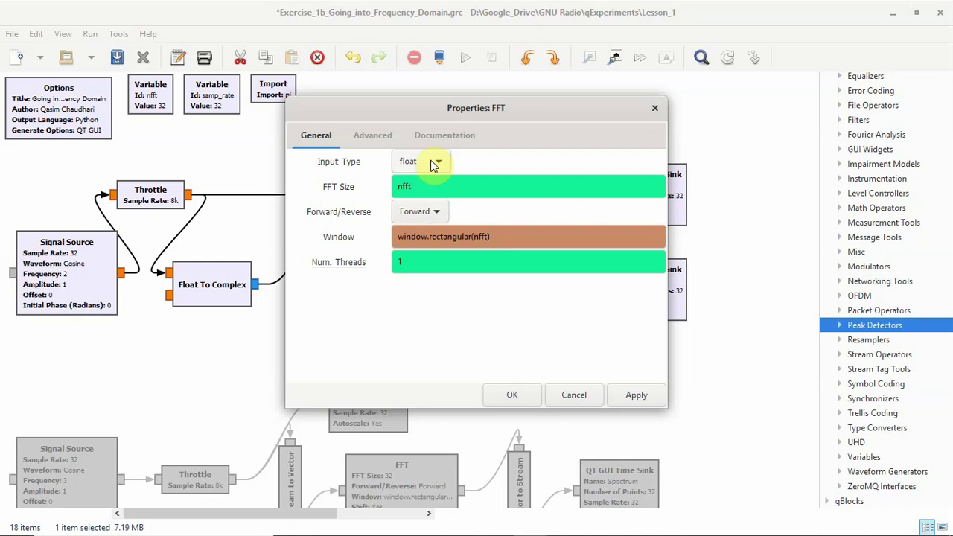
pyautogui.click(434, 162)
pyautogui.click(413, 147)
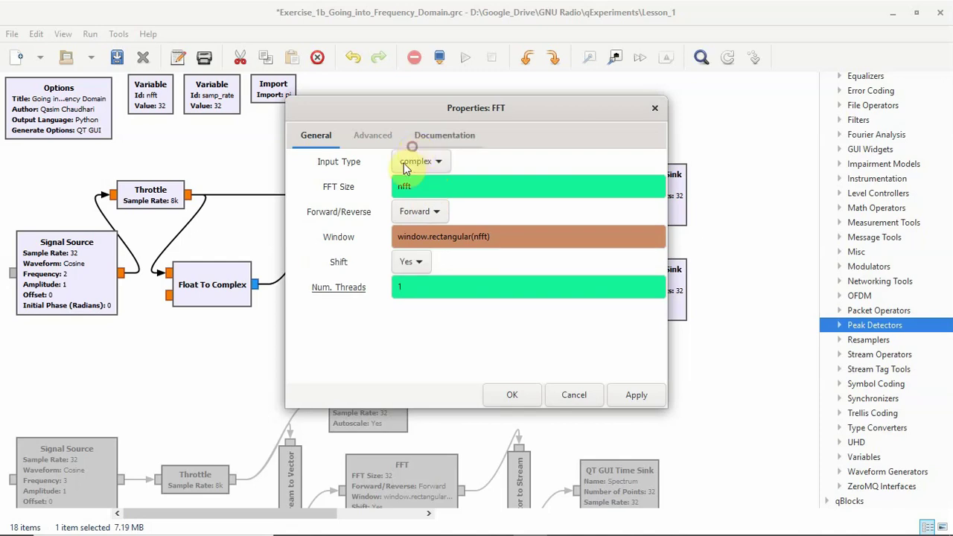
# Keep the FFT direction Forward and inspect the window.rectangular(nfft) window expression
pyautogui.click(414, 213)
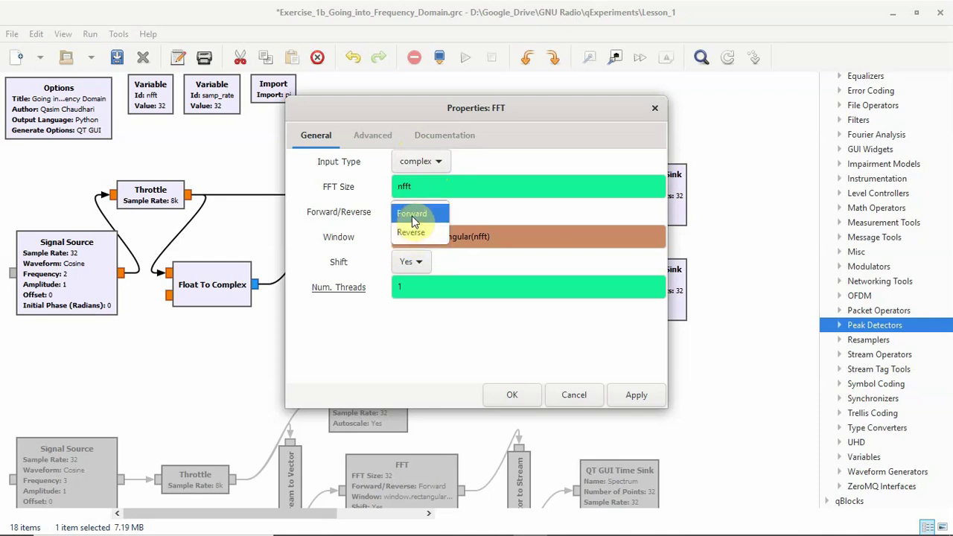
pyautogui.click(463, 213)
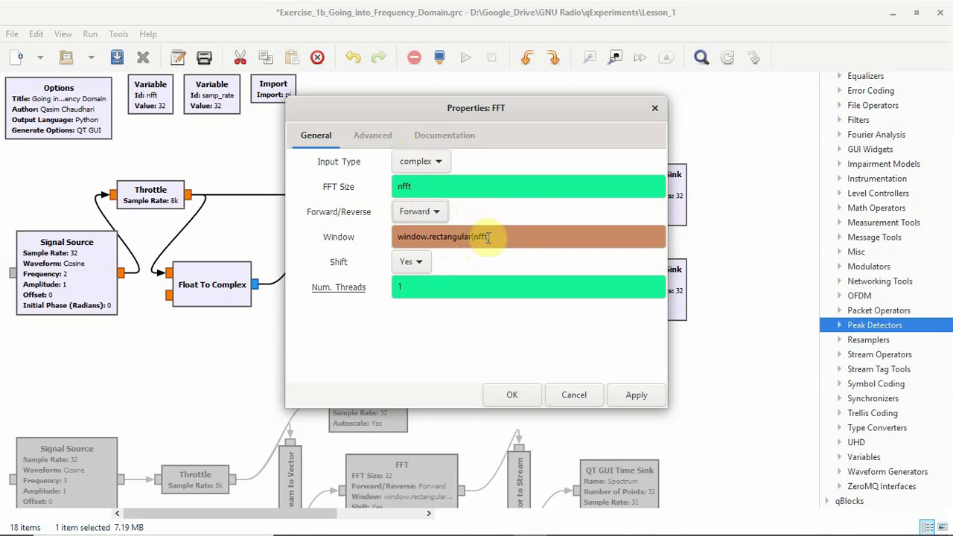
pyautogui.doubleClick(480, 236)
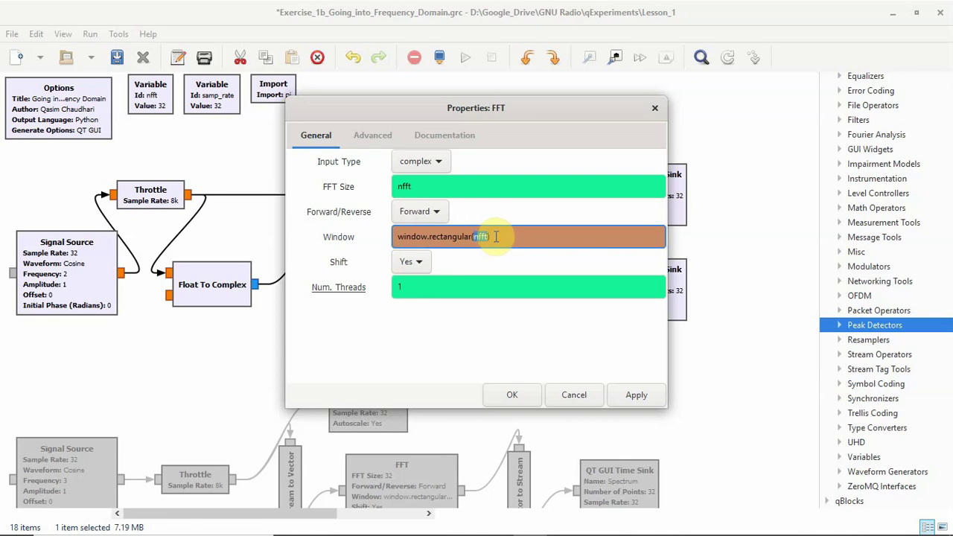
pyautogui.click(495, 237)
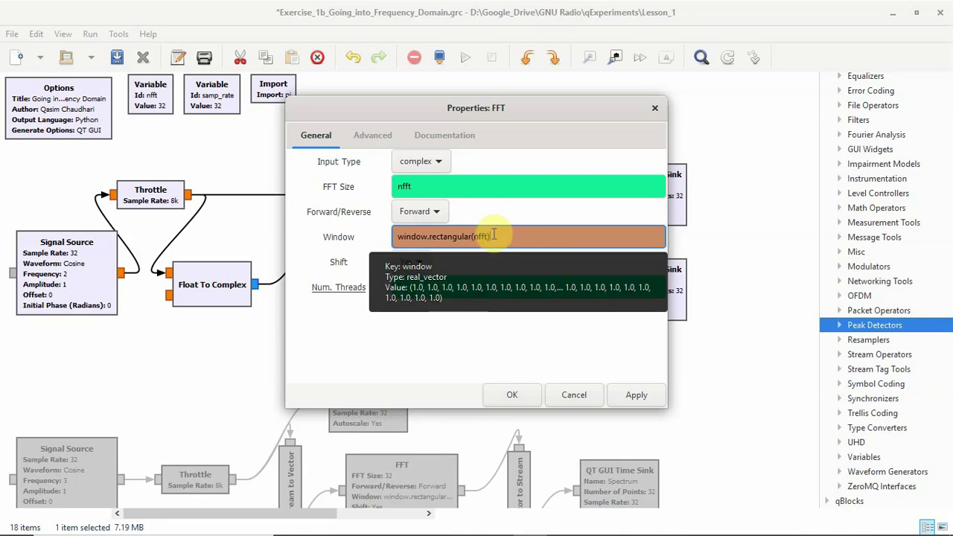
pyautogui.moveTo(429, 237); pyautogui.dragTo(471, 236)
pyautogui.press('End')
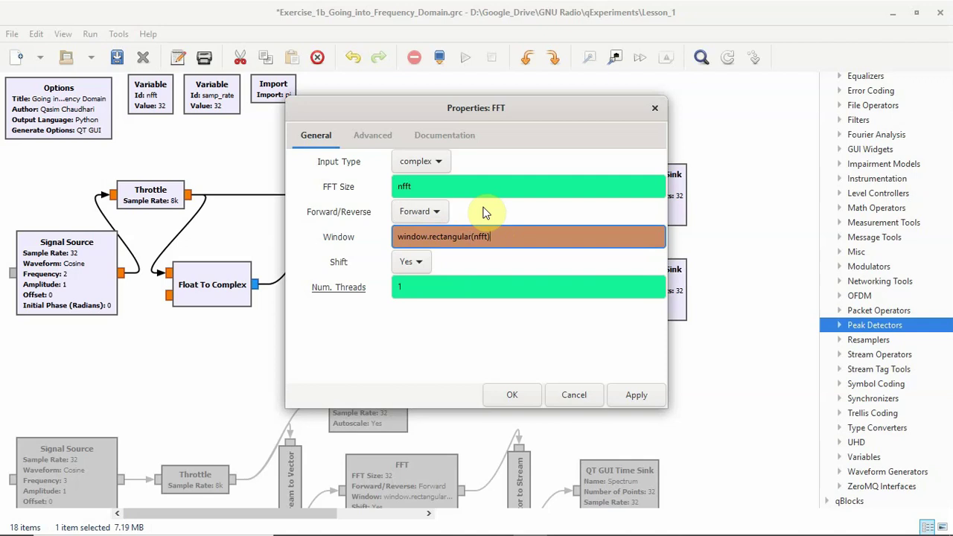
# Confirm the FFT properties with OK, leaving its settings unchanged
pyautogui.click(512, 396)
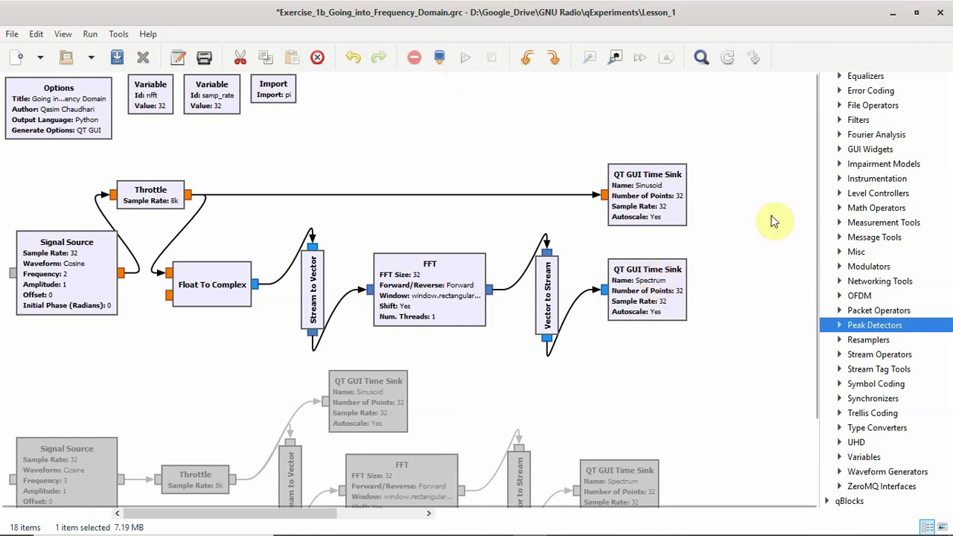
# Expand Instrumentation > QT, place a trial QT GUI Frequency Sink, then delete it
pyautogui.click(839, 179)
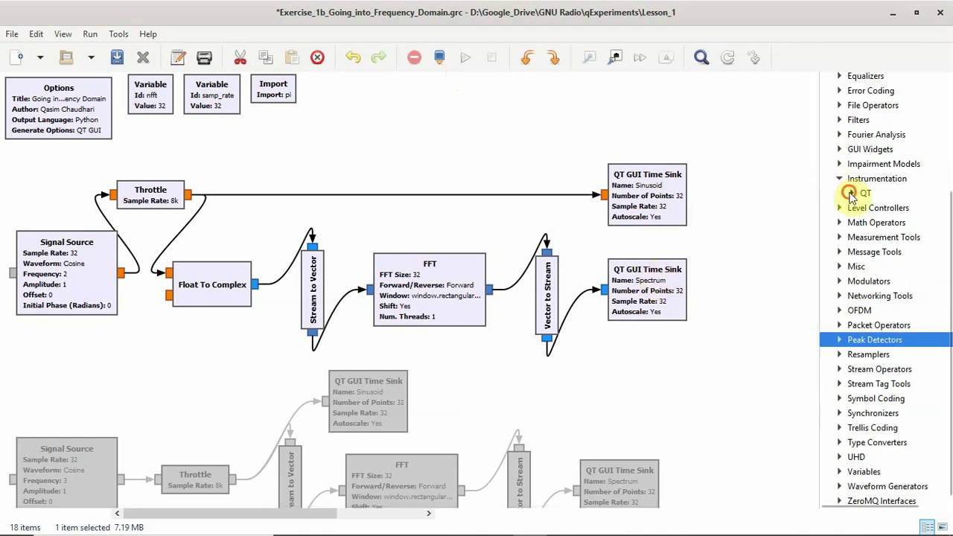
pyautogui.click(852, 193)
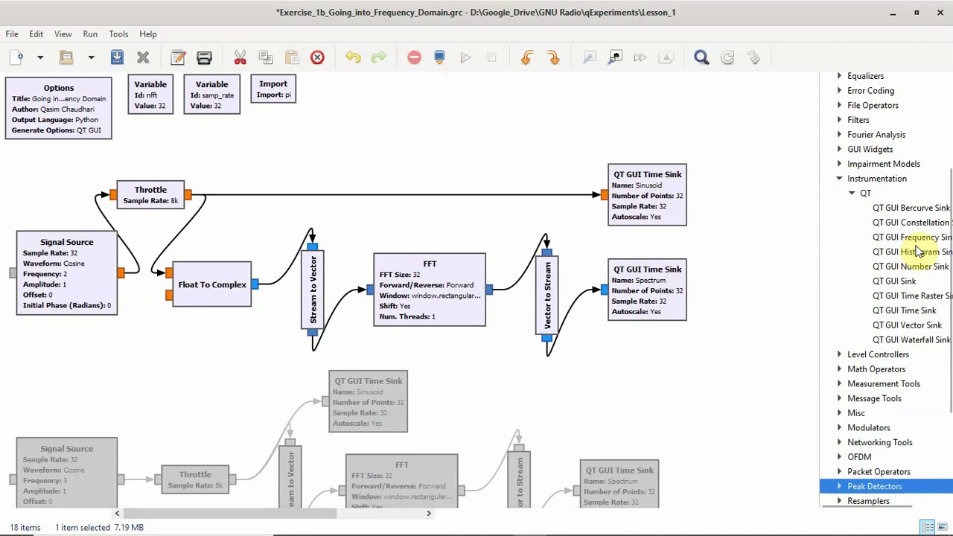
pyautogui.moveTo(914, 236); pyautogui.dragTo(497, 133)
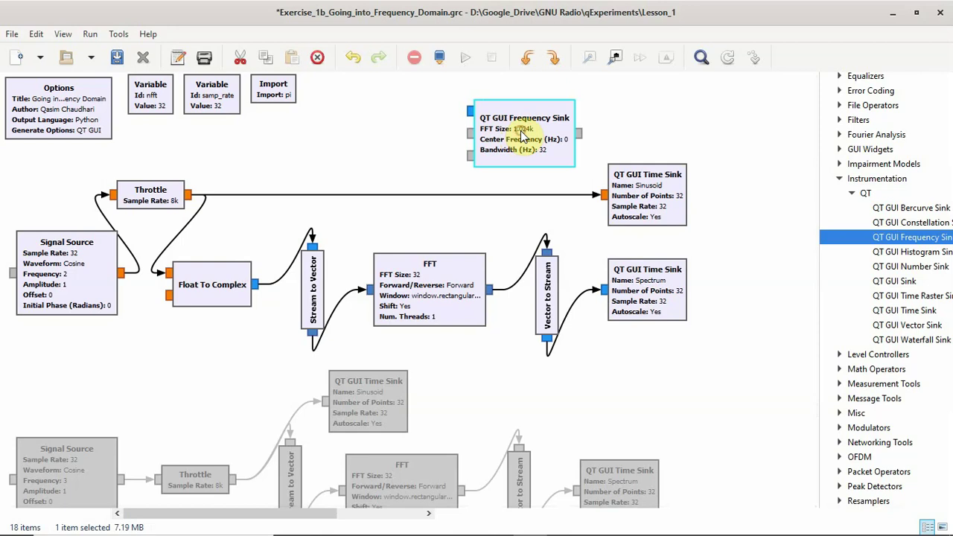
pyautogui.press('Delete')
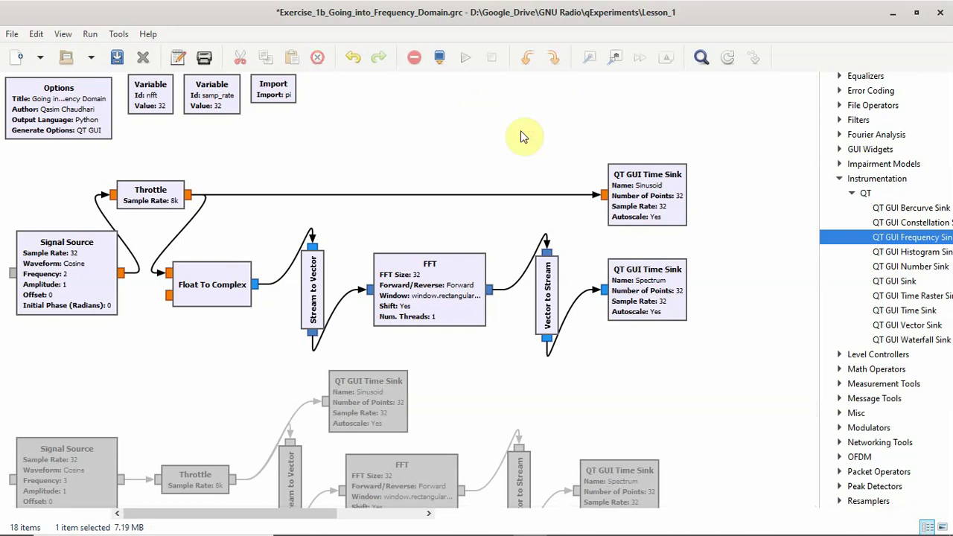
# Run the flowgraph to plot the sampled cosine and its two-peak spectrum
pyautogui.click(466, 59)
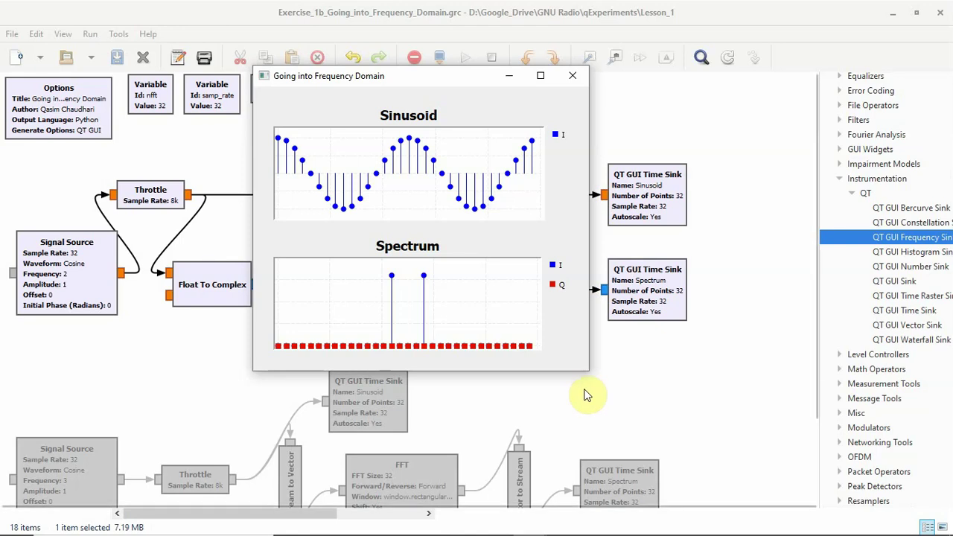
# Change the Signal Source frequency from 2 to 5, run the flowgraph, and close its plots
pyautogui.click(572, 75)
pyautogui.click(70, 272)
pyautogui.doubleClick(71, 271)
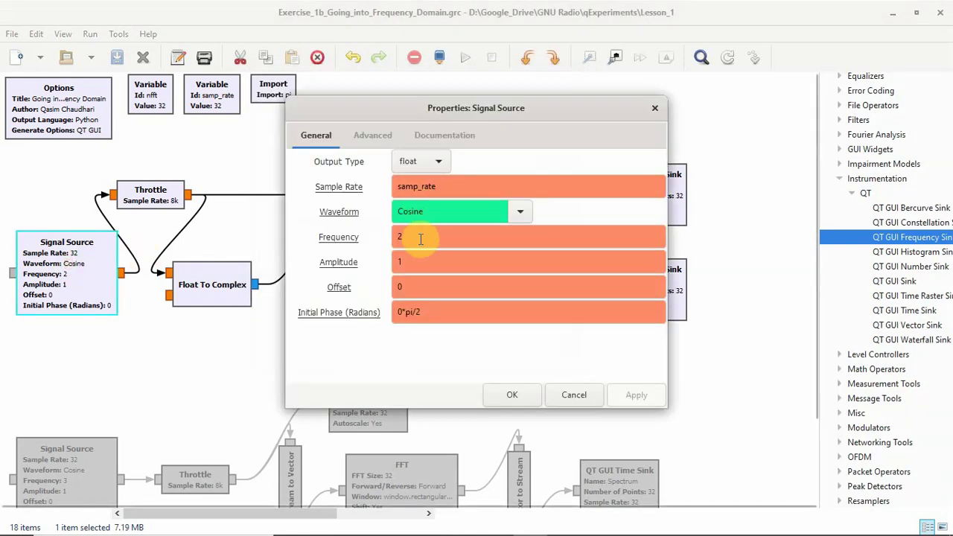
pyautogui.doubleClick(423, 237)
pyautogui.write('5')
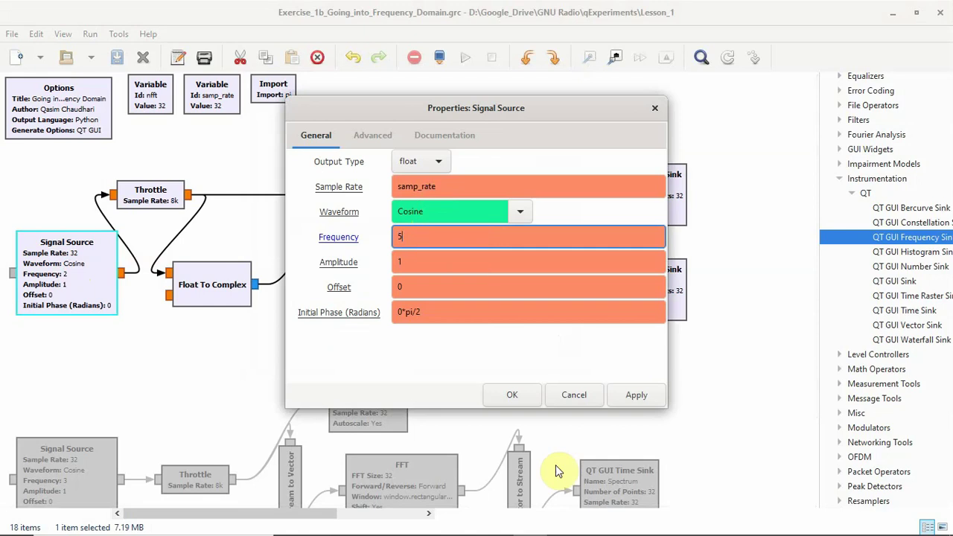
pyautogui.click(519, 400)
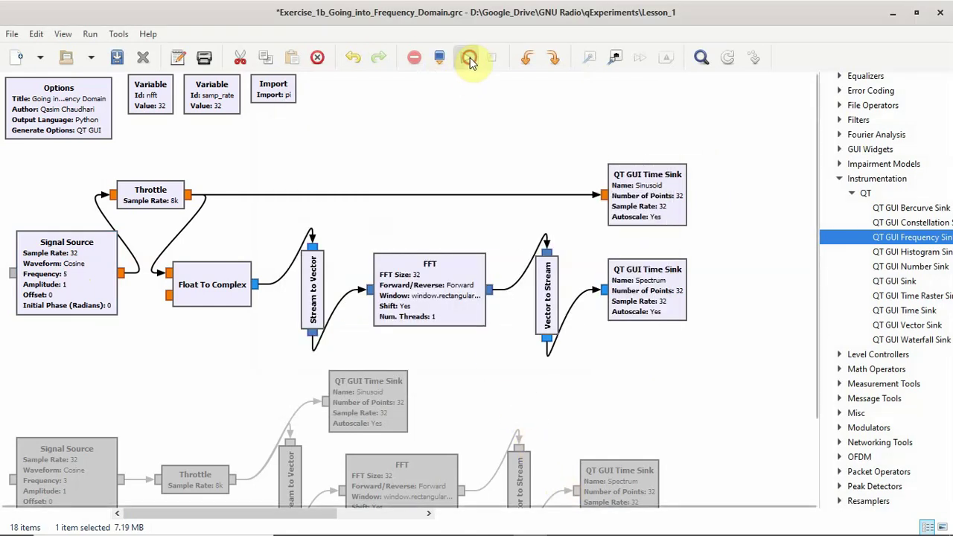
pyautogui.click(465, 58)
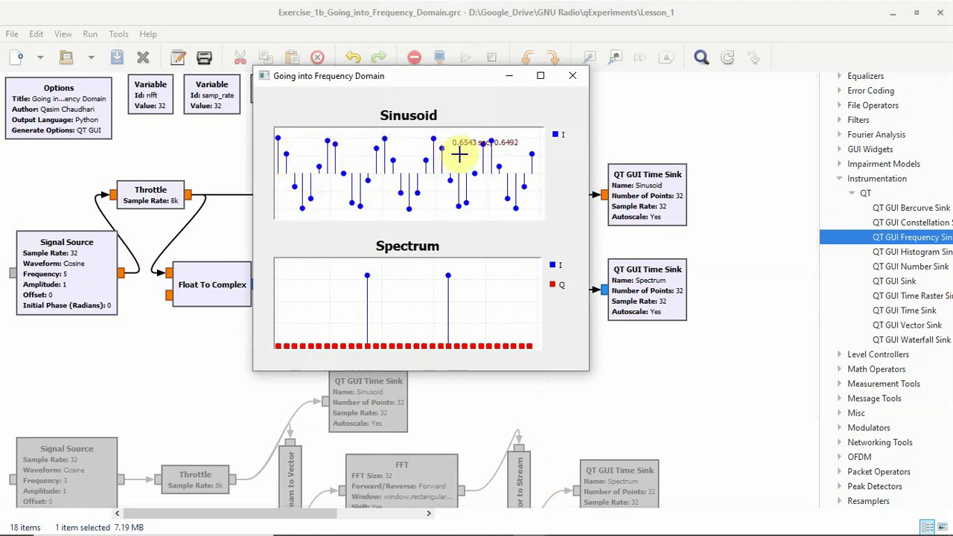
pyautogui.click(572, 77)
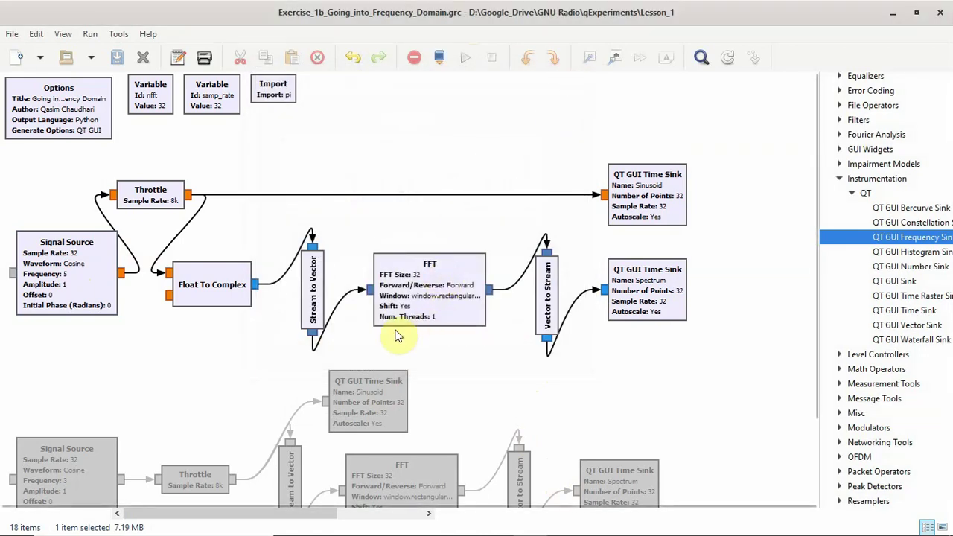
# Turn FFT Shift off and run the flowgraph to view the unshifted spectrum
pyautogui.doubleClick(413, 283)
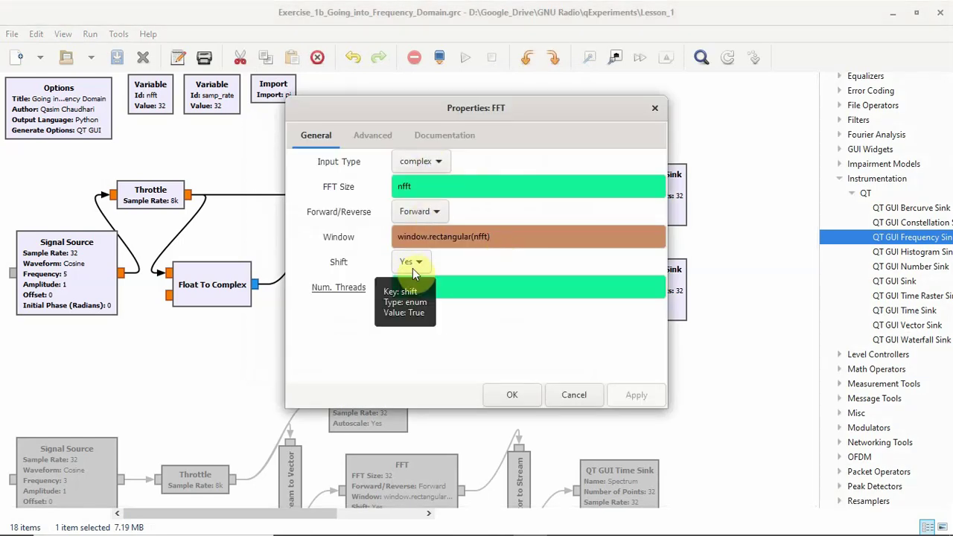
pyautogui.click(412, 263)
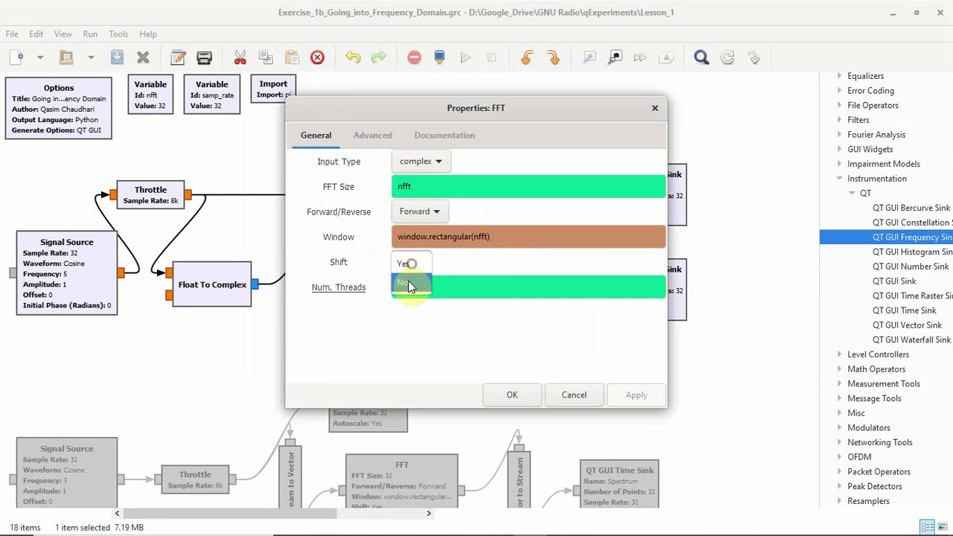
pyautogui.click(405, 287)
pyautogui.click(504, 385)
pyautogui.click(464, 57)
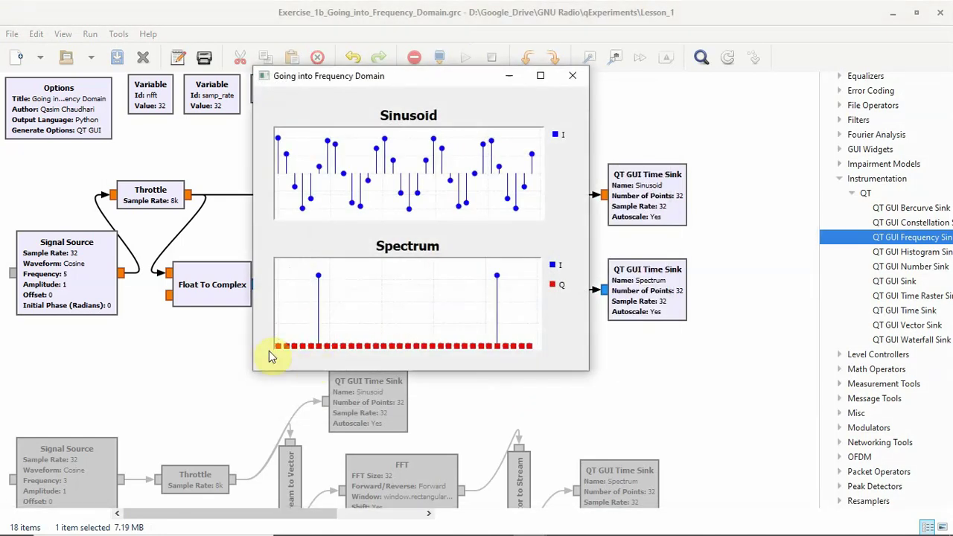
pyautogui.moveTo(279, 344)
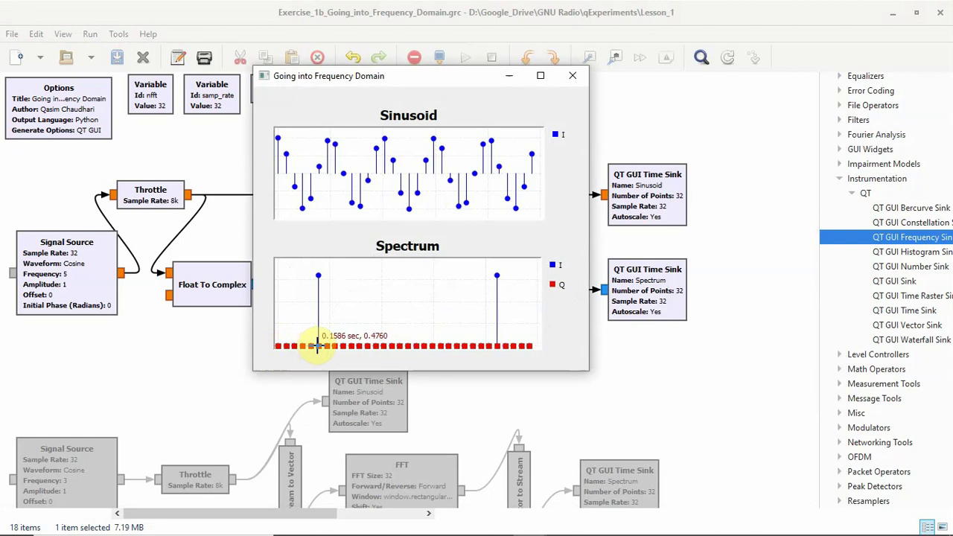
pyautogui.moveTo(497, 348)
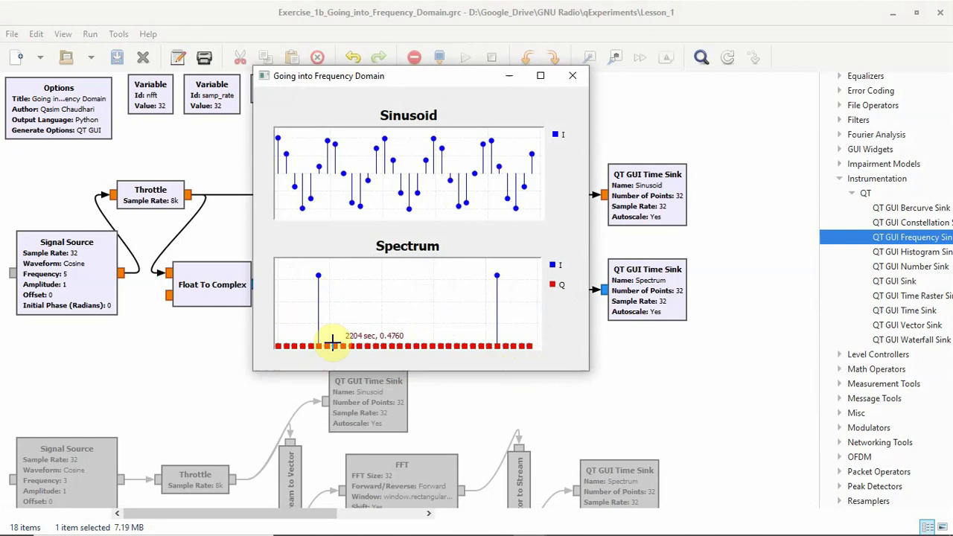
pyautogui.click(572, 76)
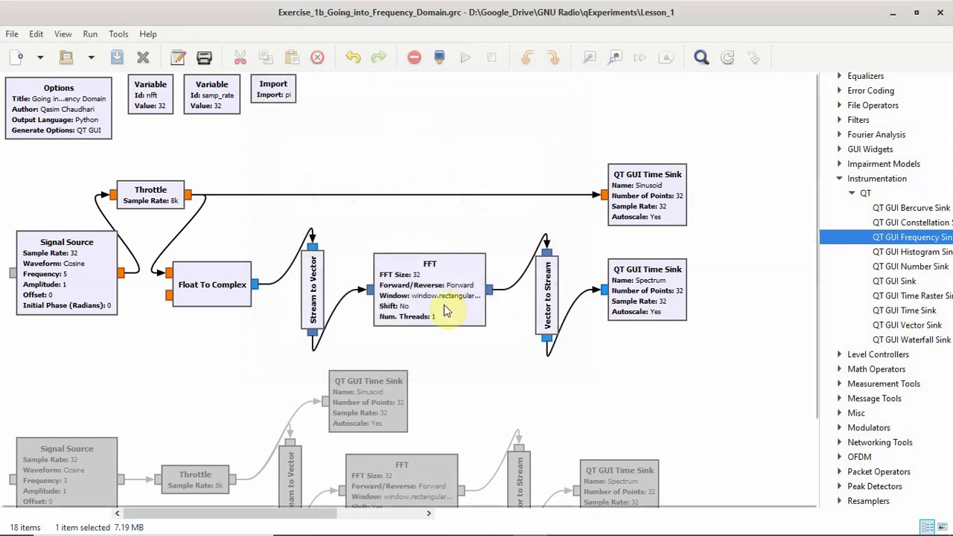
# Undo to restore FFT Shift to Yes, then reopen and cancel the FFT properties
pyautogui.hotkey('ctrl', 'z')
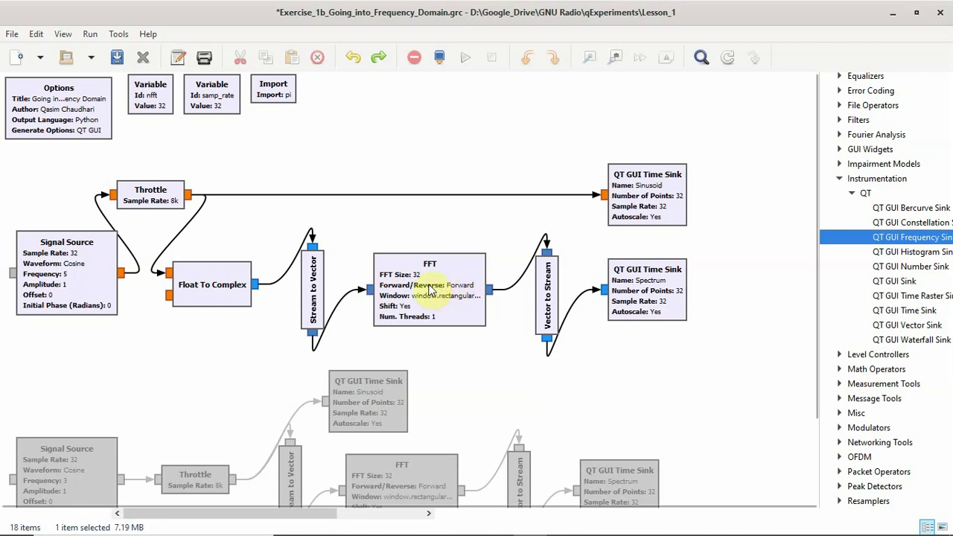
pyautogui.doubleClick(428, 289)
pyautogui.click(416, 163)
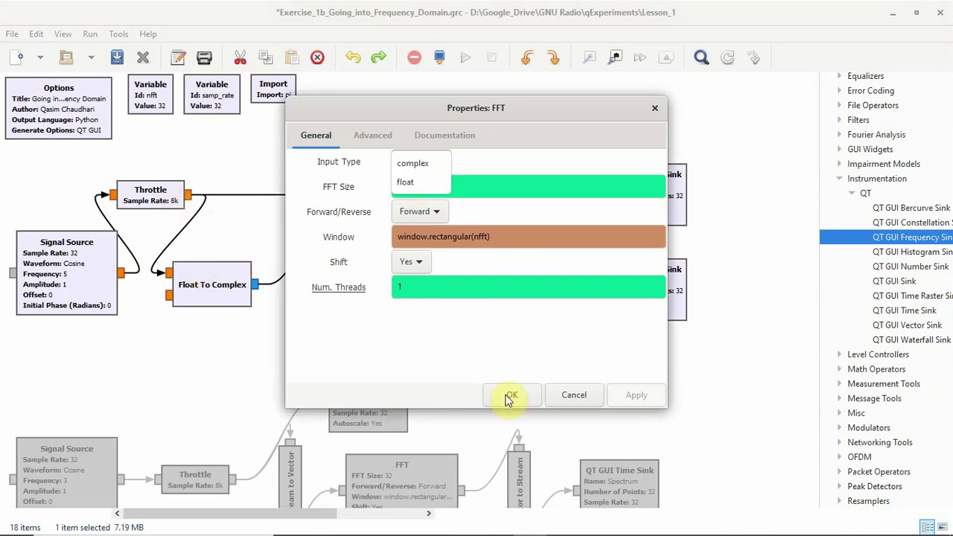
pyautogui.click(555, 395)
pyautogui.click(556, 396)
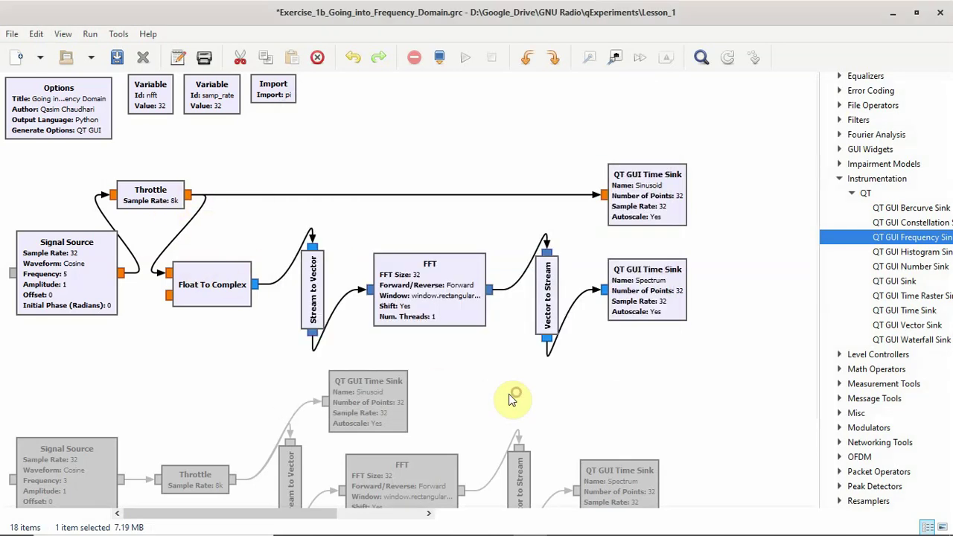
# Change the Signal Source frequency from 5 to 1, run the flowgraph, and close the plot
pyautogui.doubleClick(78, 258)
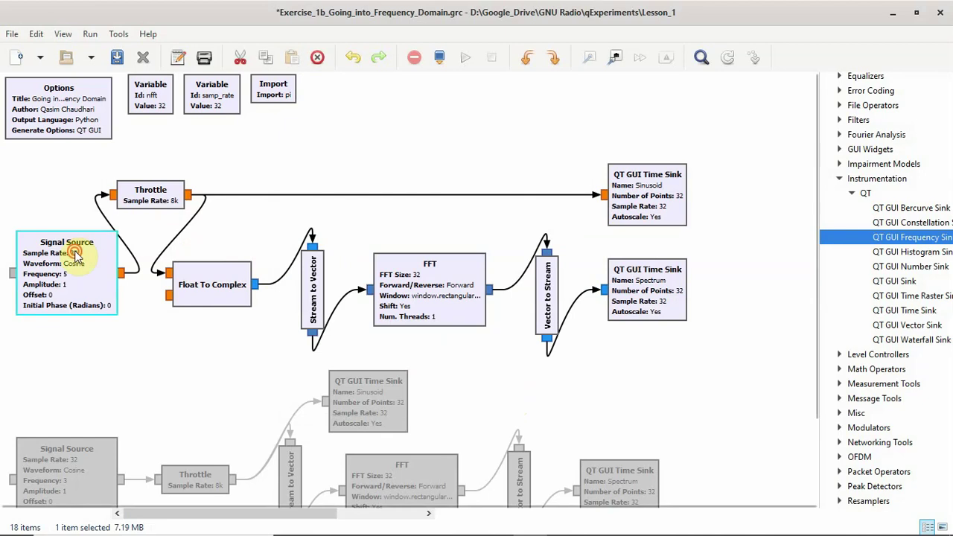
pyautogui.doubleClick(410, 239)
pyautogui.write('1')
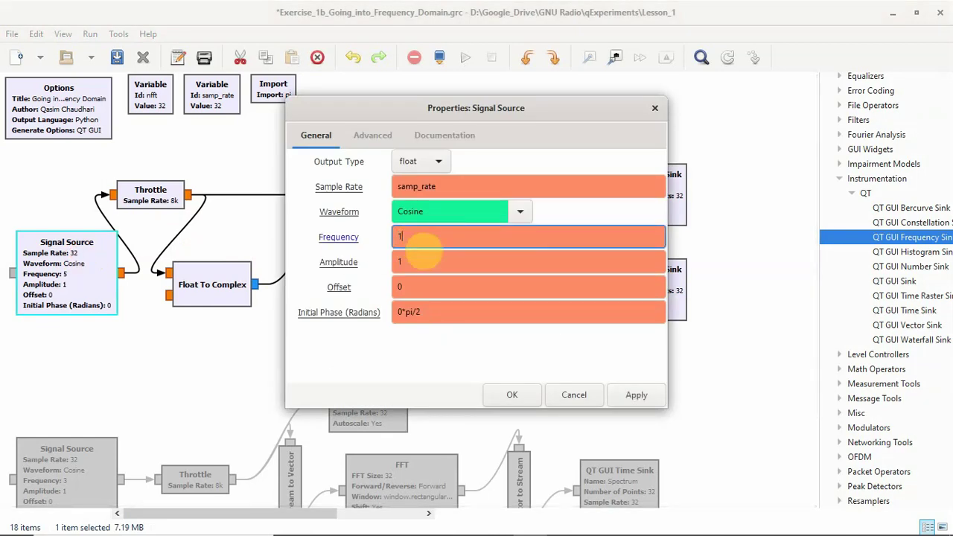
pyautogui.press('Return')
pyautogui.click(467, 60)
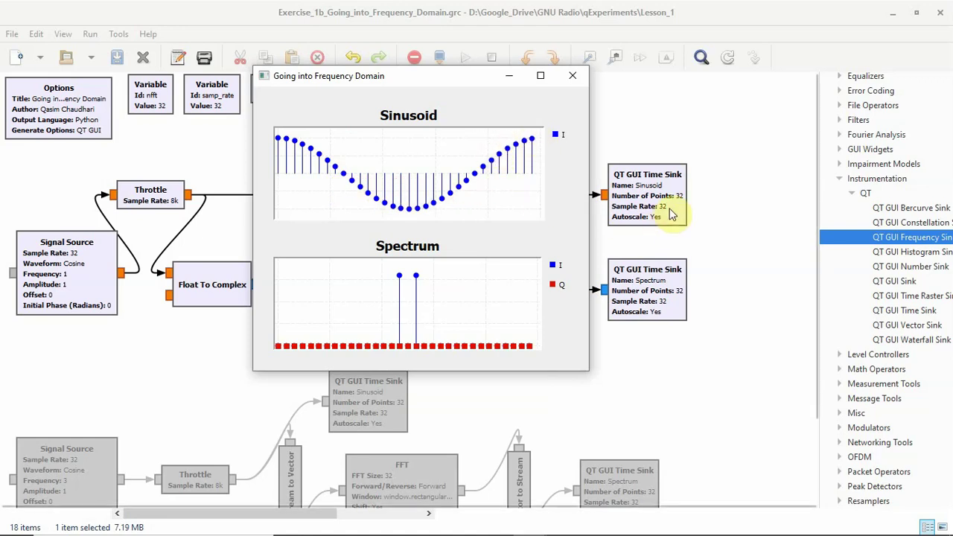
pyautogui.click(572, 75)
# Check the Sinusoid time sink's Number of Points (nfft) unchanged, then rerun the flowgraph and close the plots
pyautogui.doubleClick(634, 185)
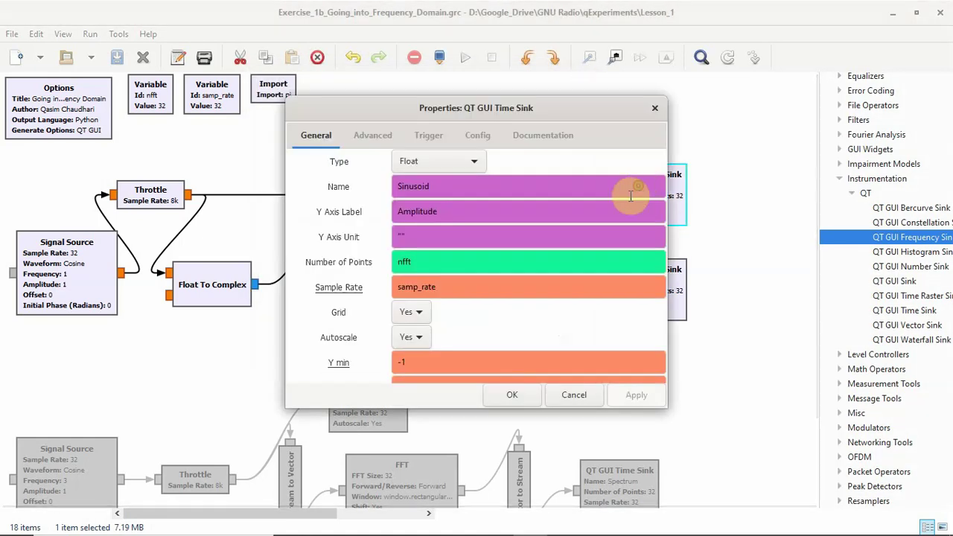
pyautogui.doubleClick(416, 262)
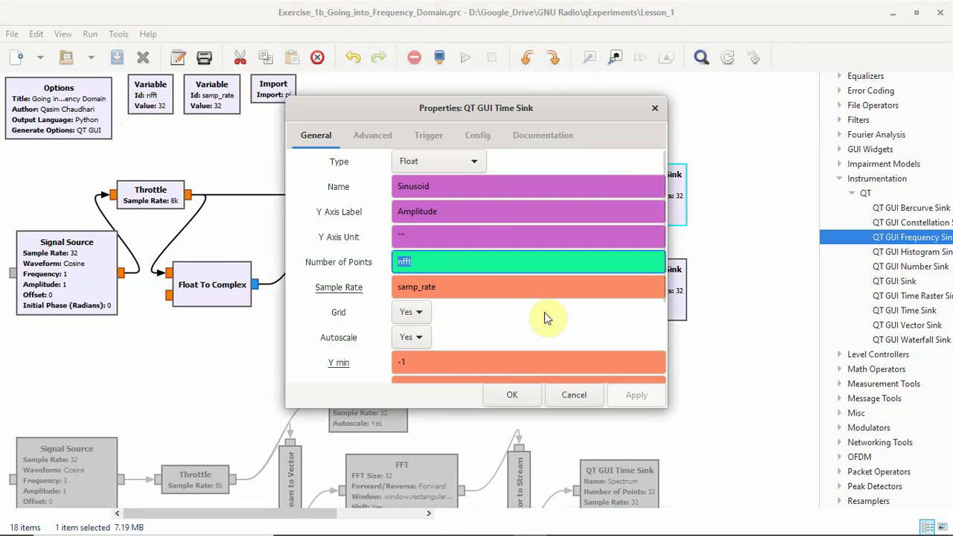
pyautogui.press('Return')
pyautogui.press('F6')
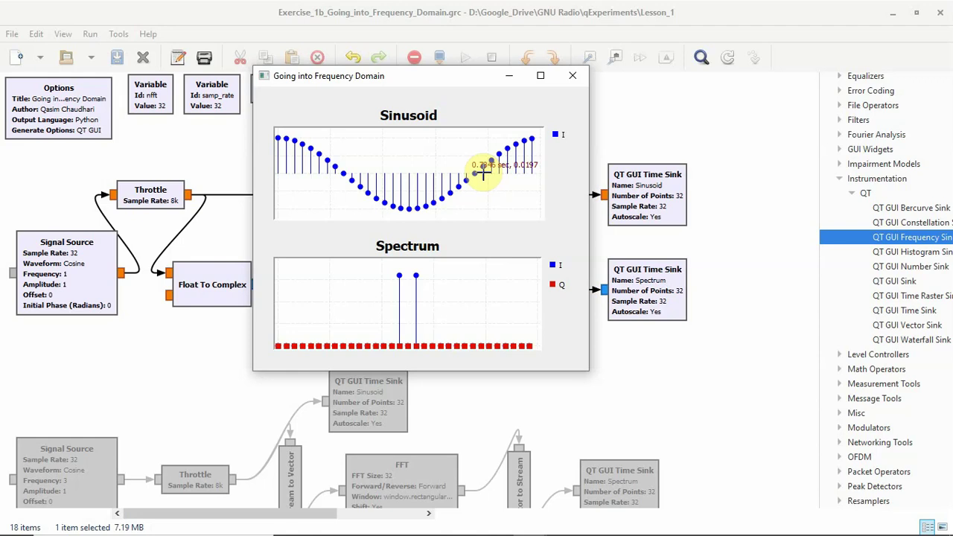
pyautogui.click(572, 75)
# Change the Signal Source frequency to 3, run the flowgraph, and close the plot window
pyautogui.doubleClick(58, 269)
pyautogui.doubleClick(417, 239)
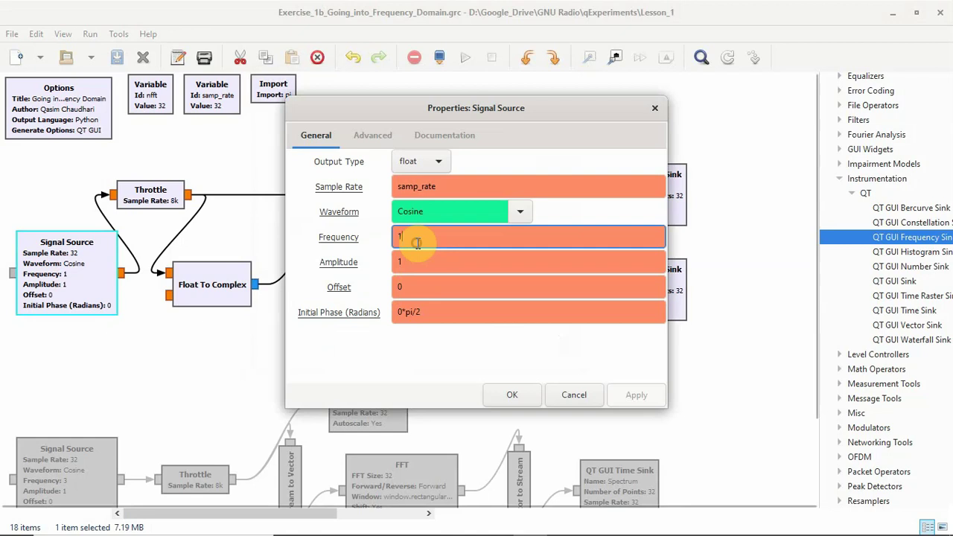
pyautogui.write('3')
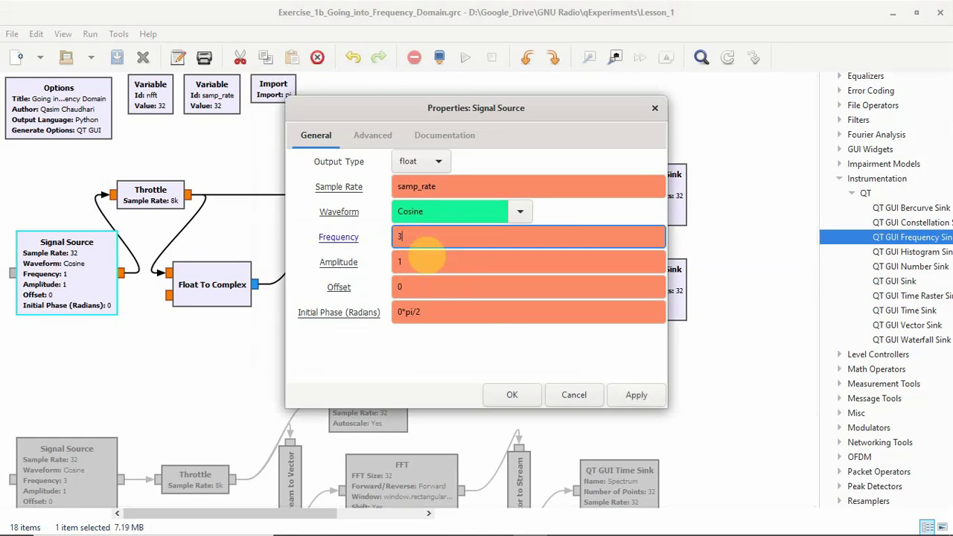
pyautogui.press('Return')
pyautogui.click(465, 60)
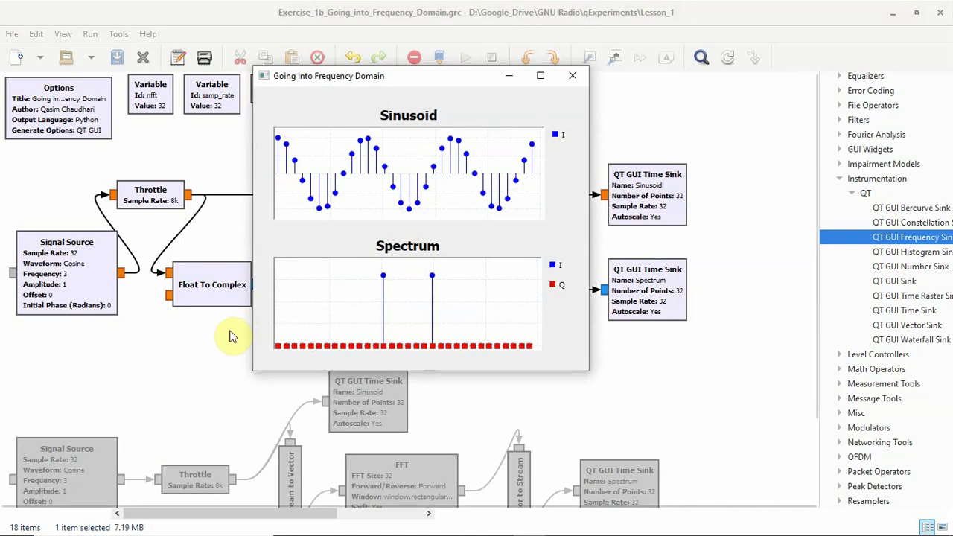
pyautogui.click(572, 75)
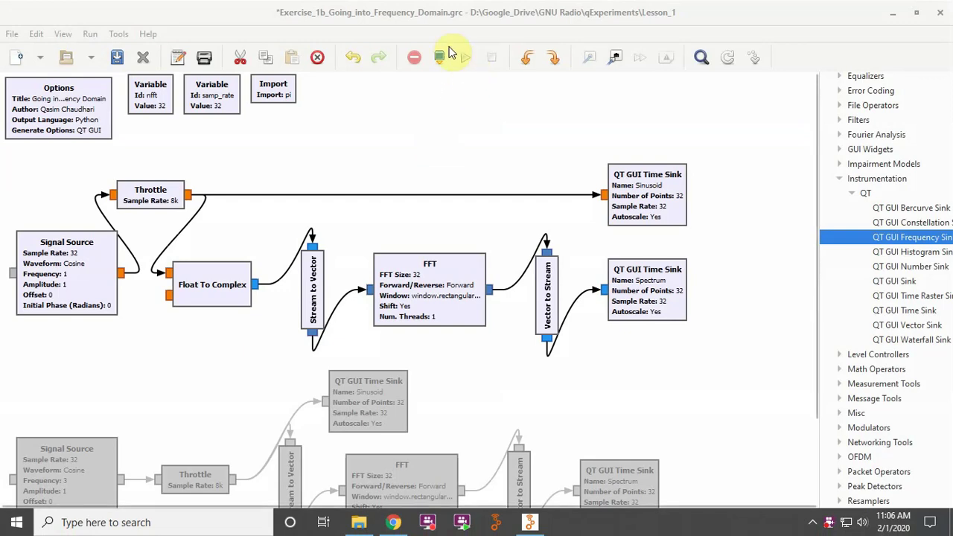
# Run the frequency-1 flowgraph again to view the cosine and its spectrum spikes
pyautogui.click(472, 60)
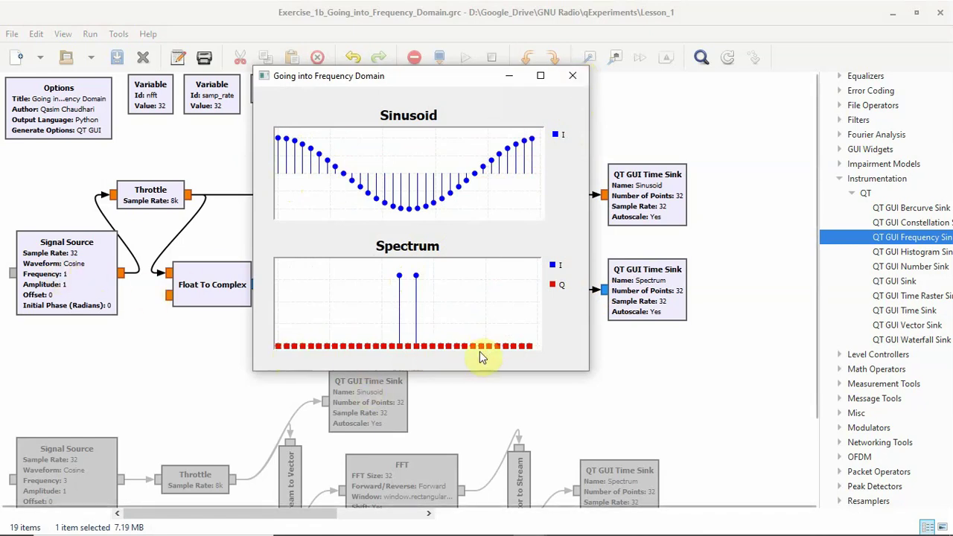
# Switch the upper Signal Source waveform to Sine, run the flowgraph, and close the plots
pyautogui.click(574, 76)
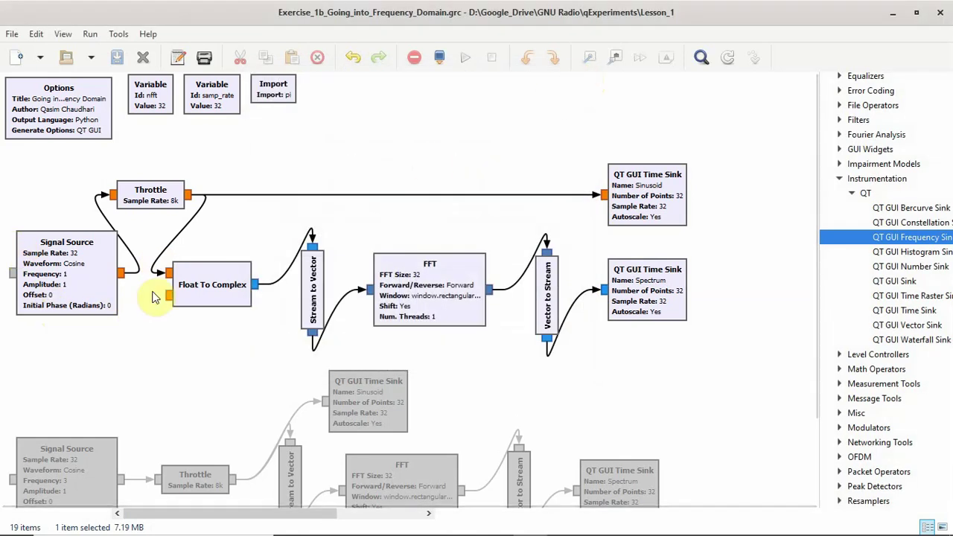
pyautogui.doubleClick(74, 265)
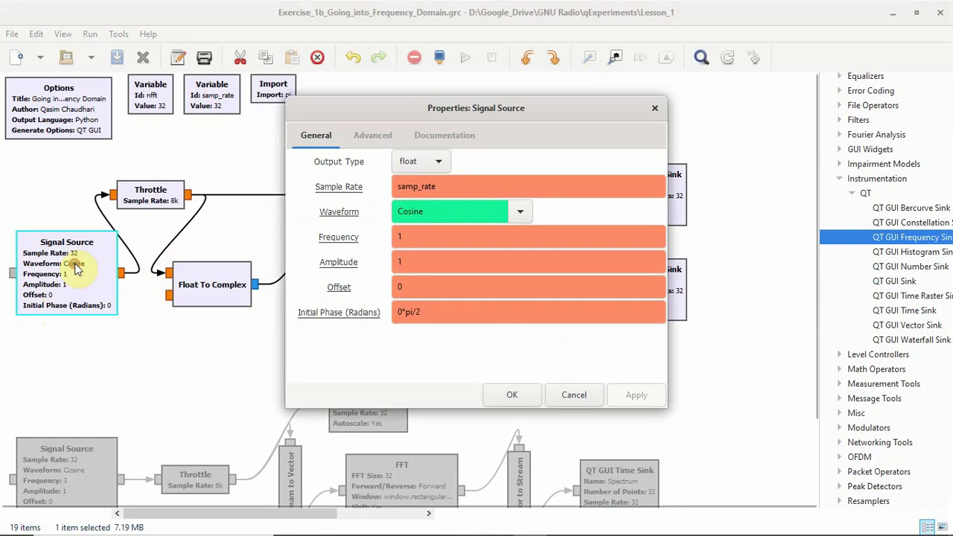
pyautogui.click(500, 217)
pyautogui.click(430, 253)
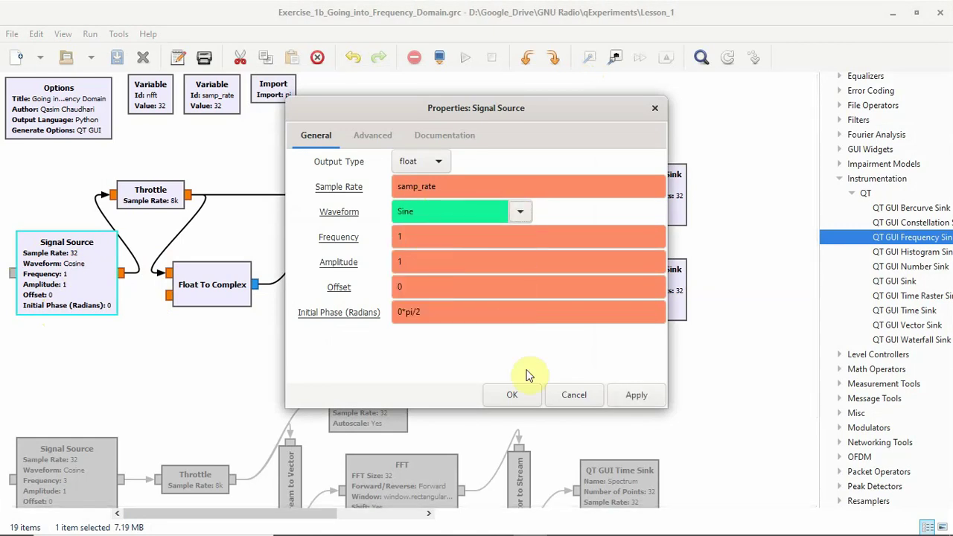
pyautogui.click(513, 393)
pyautogui.click(465, 66)
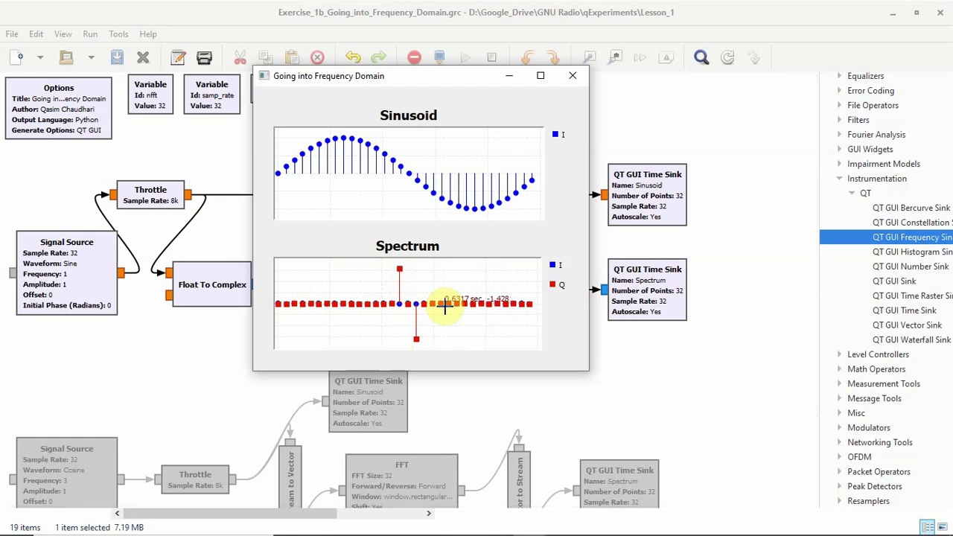
pyautogui.click(578, 77)
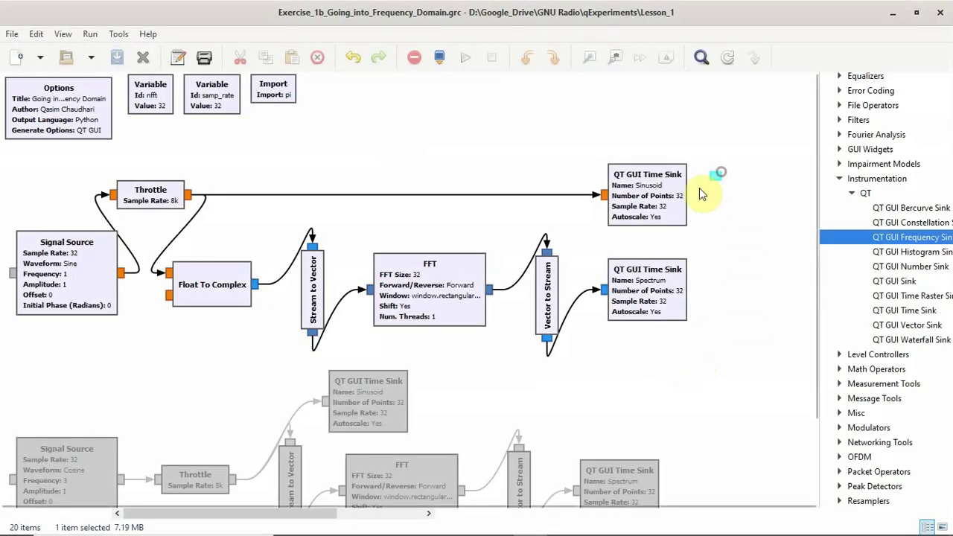
# Disable all blocks of the upper real-sinusoid flowgraph
pyautogui.moveTo(721, 171); pyautogui.dragTo(83, 329)
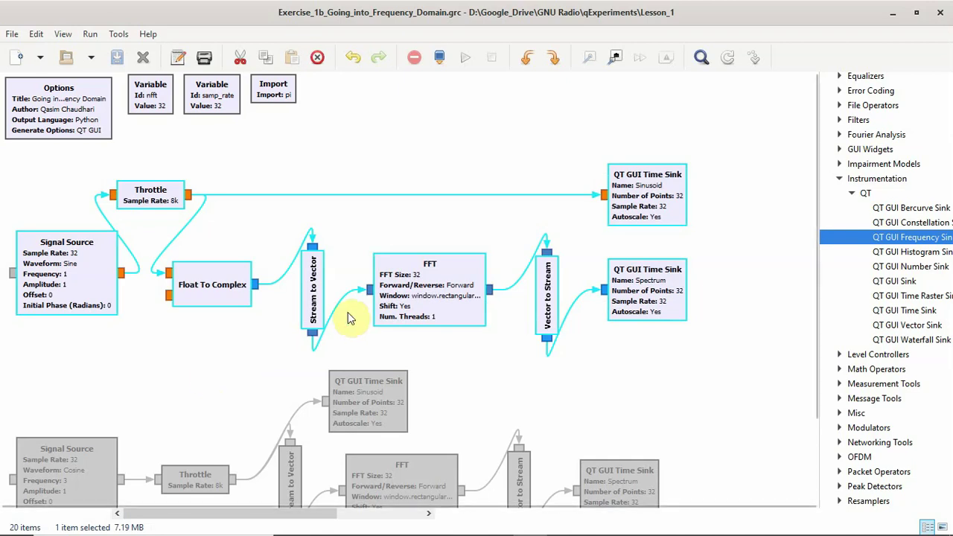
pyautogui.rightClick(396, 284)
pyautogui.click(439, 404)
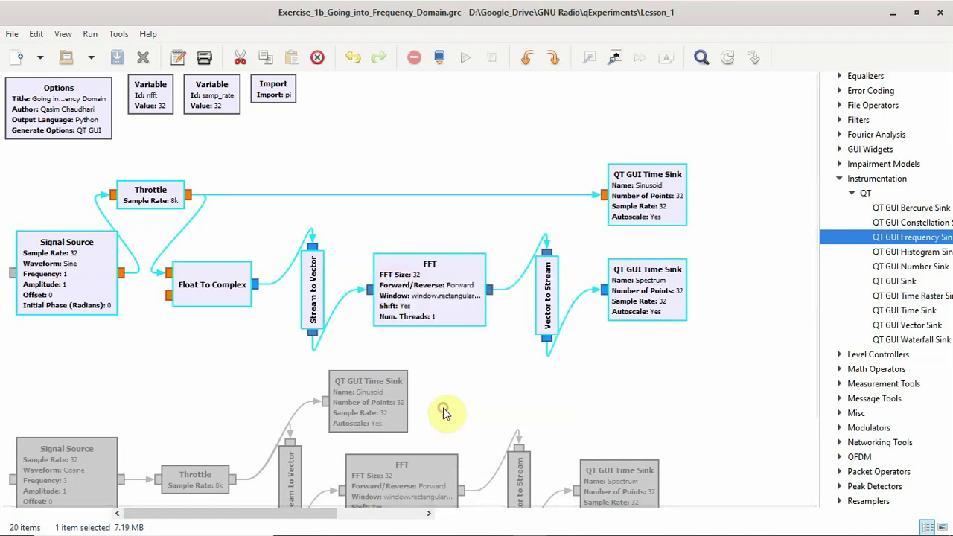
# Enable the blocks of the lower complex flowgraph
pyautogui.scroll(-3, 540, 386)
pyautogui.moveTo(675, 287); pyautogui.dragTo(39, 429)
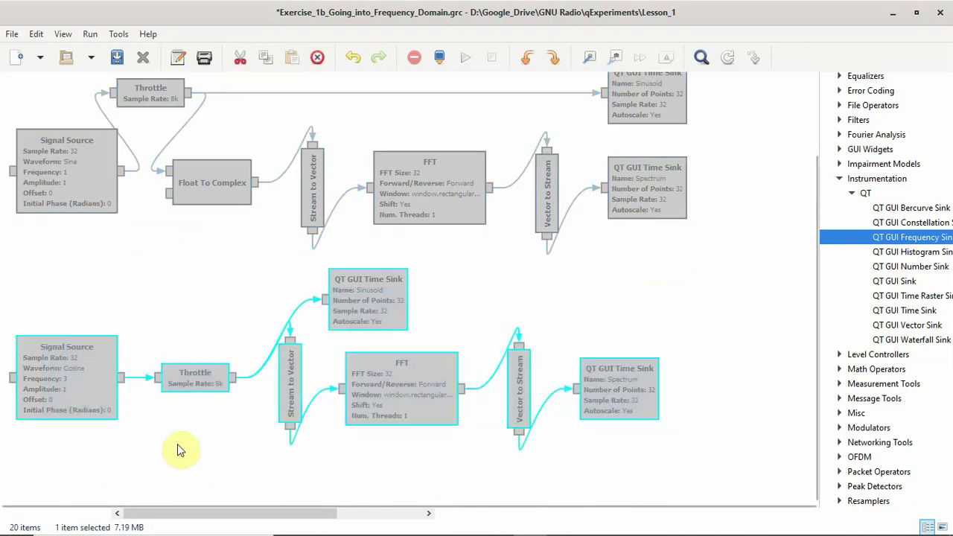
pyautogui.rightClick(340, 187)
pyautogui.click(368, 239)
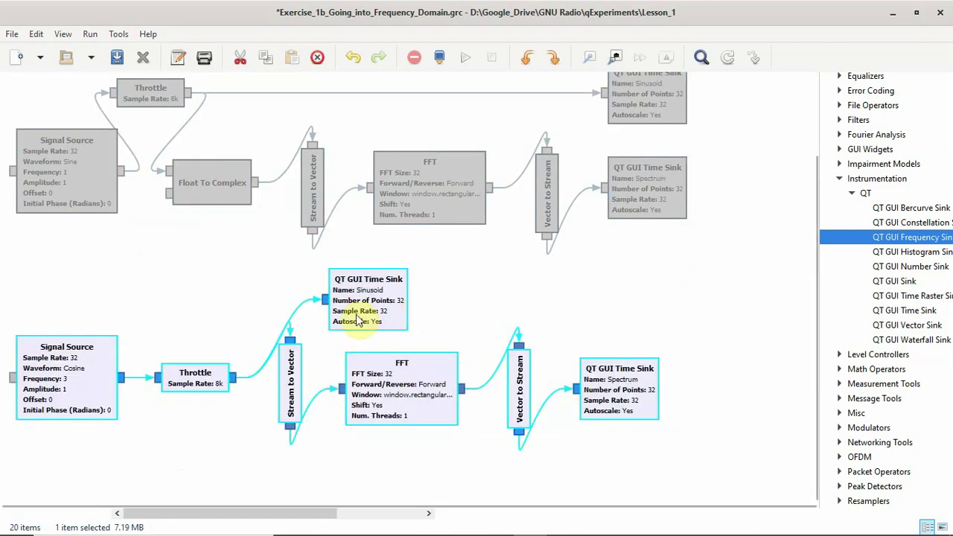
pyautogui.doubleClick(70, 361)
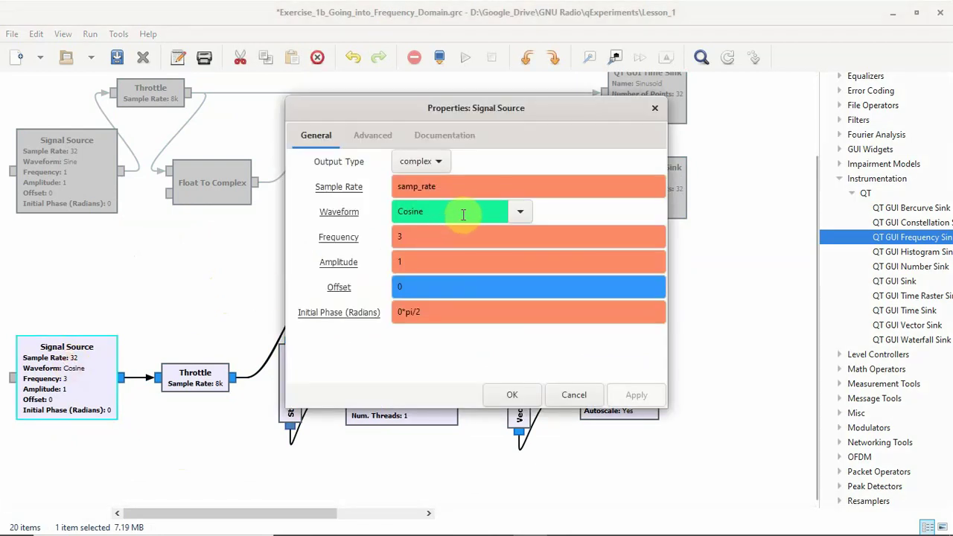
pyautogui.click(414, 239)
pyautogui.click(419, 161)
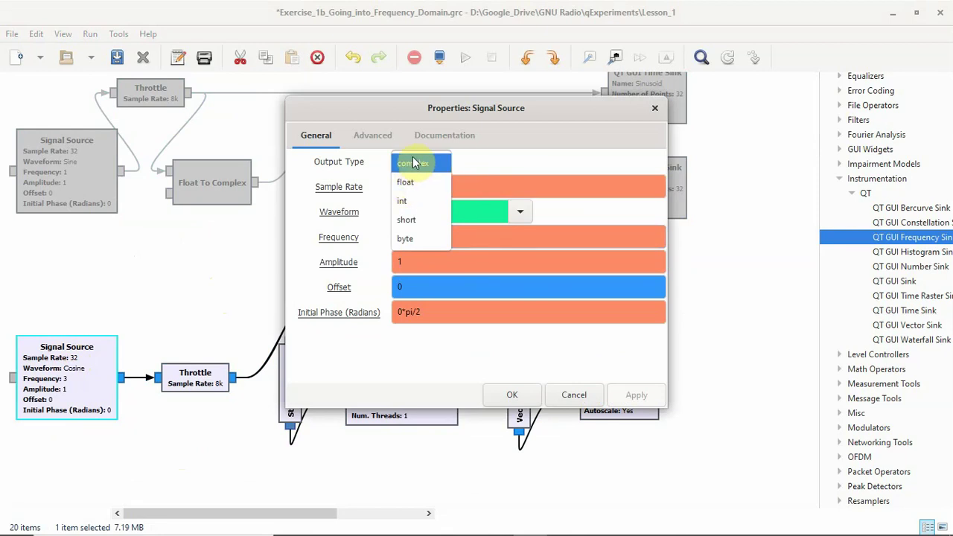
pyautogui.click(573, 395)
pyautogui.click(574, 395)
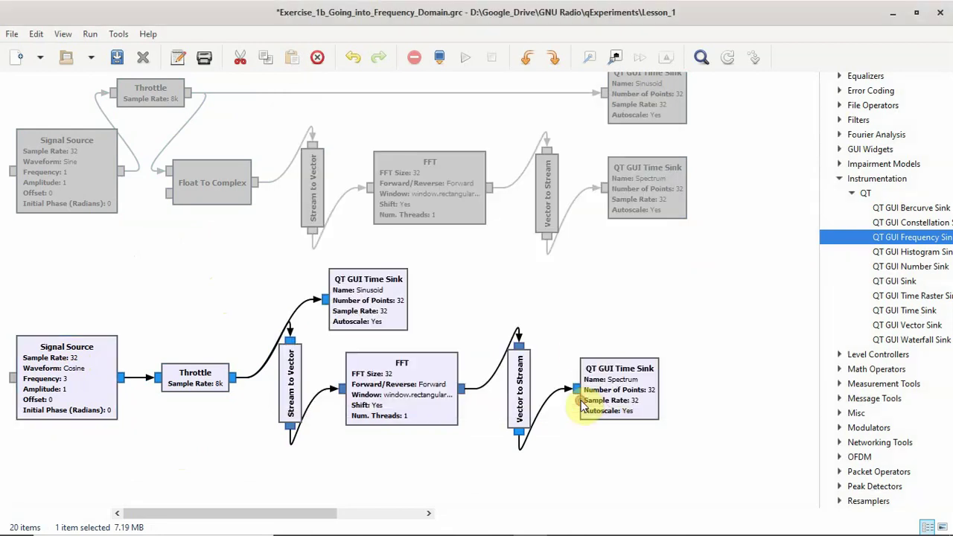
pyautogui.doubleClick(417, 392)
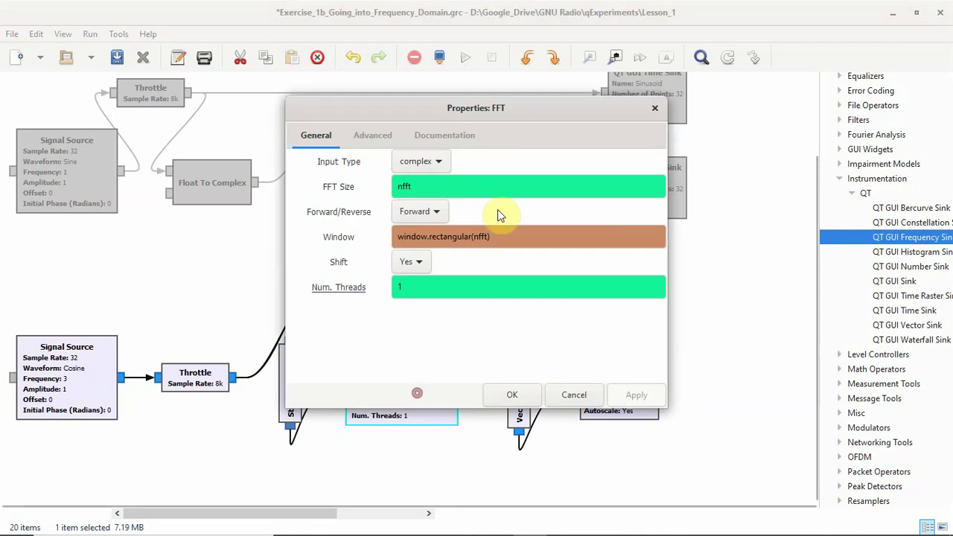
pyautogui.click(574, 395)
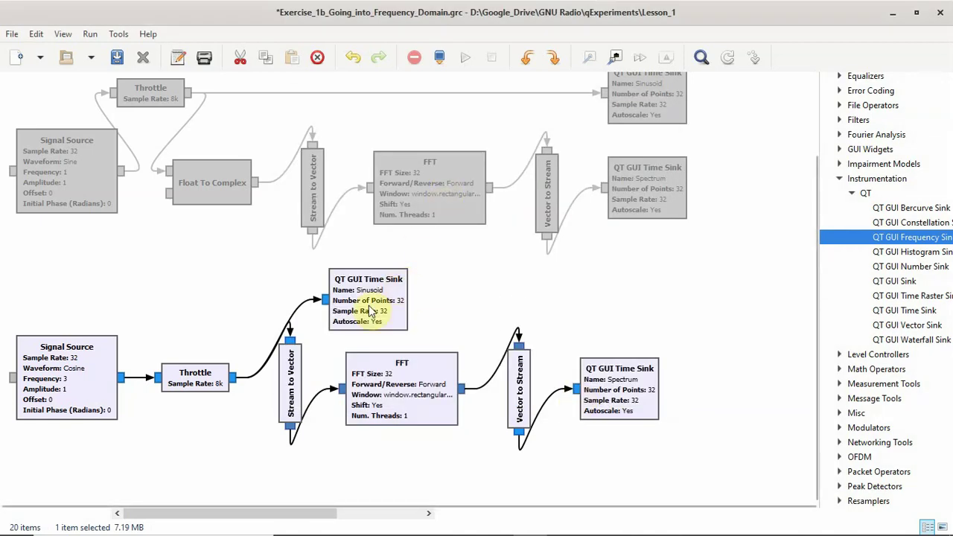
pyautogui.doubleClick(370, 311)
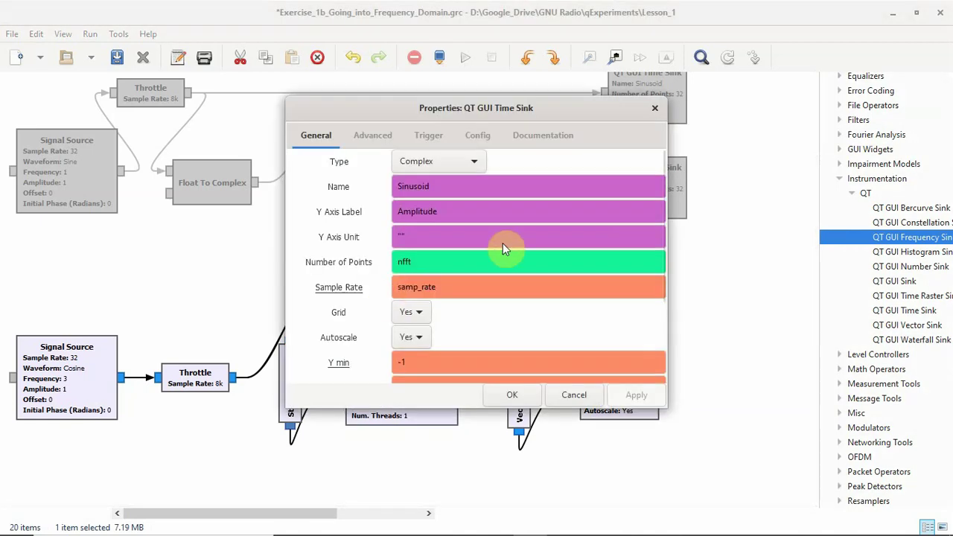
pyautogui.click(565, 394)
pyautogui.doubleClick(601, 393)
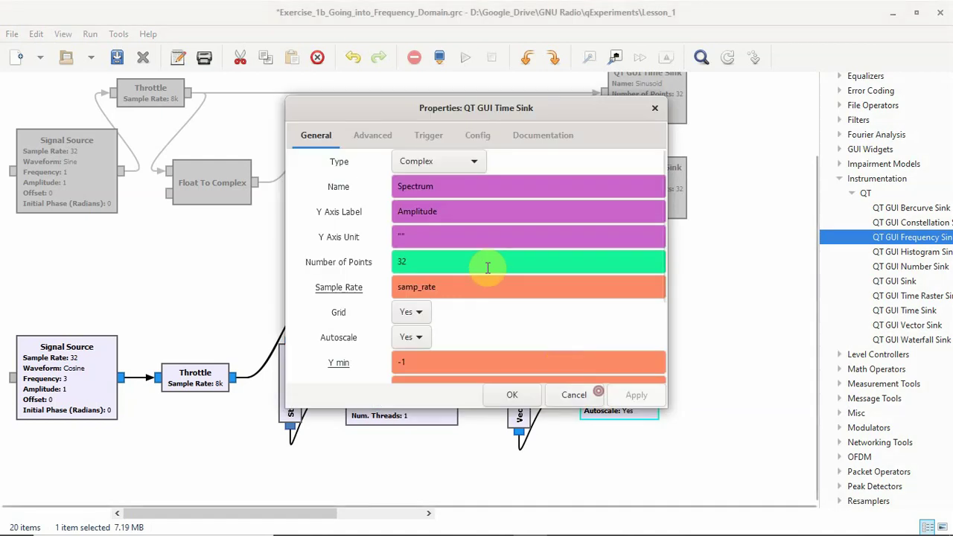
pyautogui.click(477, 136)
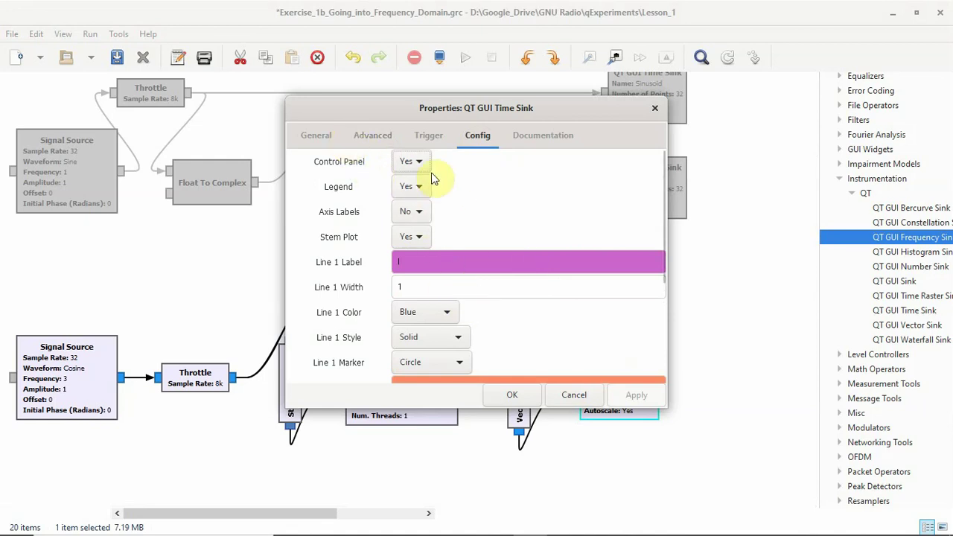
pyautogui.click(574, 396)
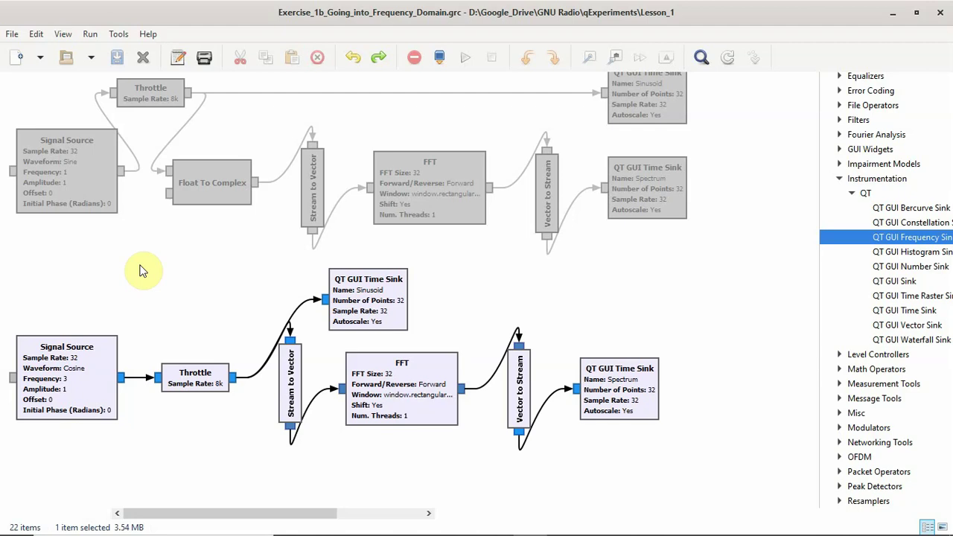
# Change the lower Signal Source frequency from 3 to 1 and run the flowgraph
pyautogui.doubleClick(75, 364)
pyautogui.doubleClick(413, 236)
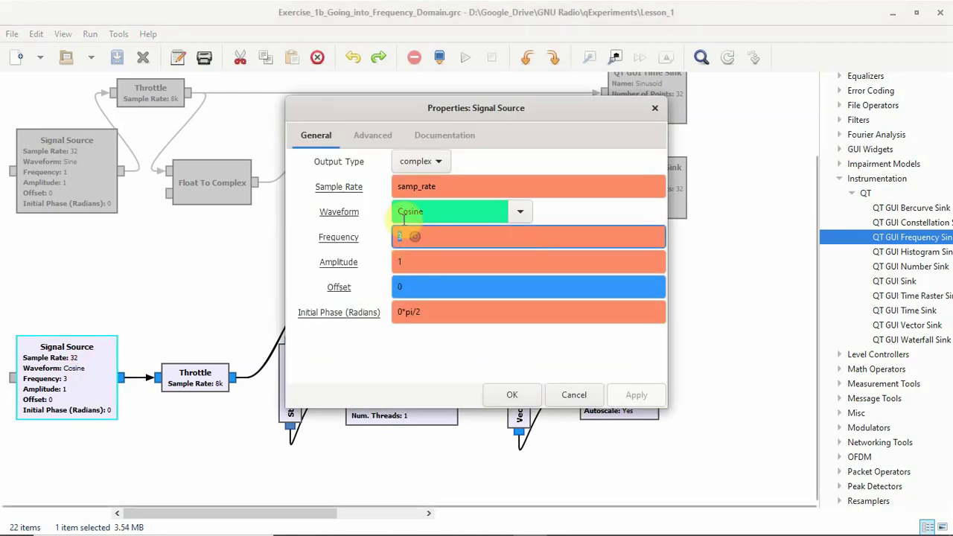
pyautogui.press('Return')
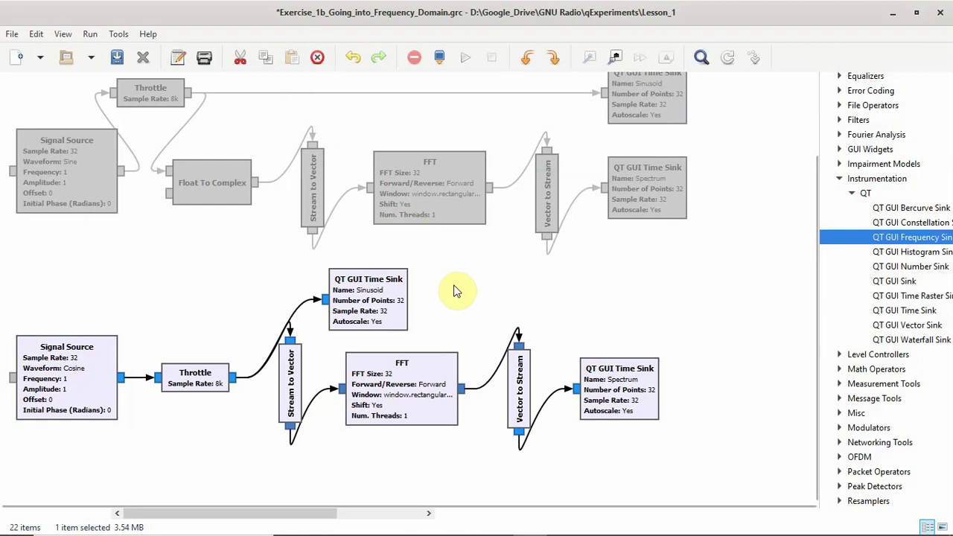
pyautogui.click(465, 60)
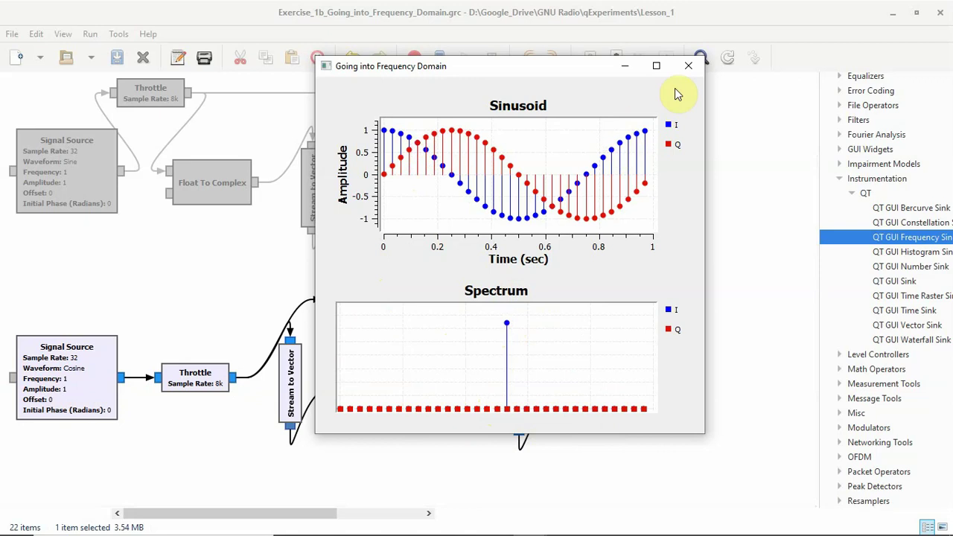
# Set the lower Signal Source frequency to -1, rerun the flowgraph with F6, and close the plots
pyautogui.click(687, 69)
pyautogui.doubleClick(93, 374)
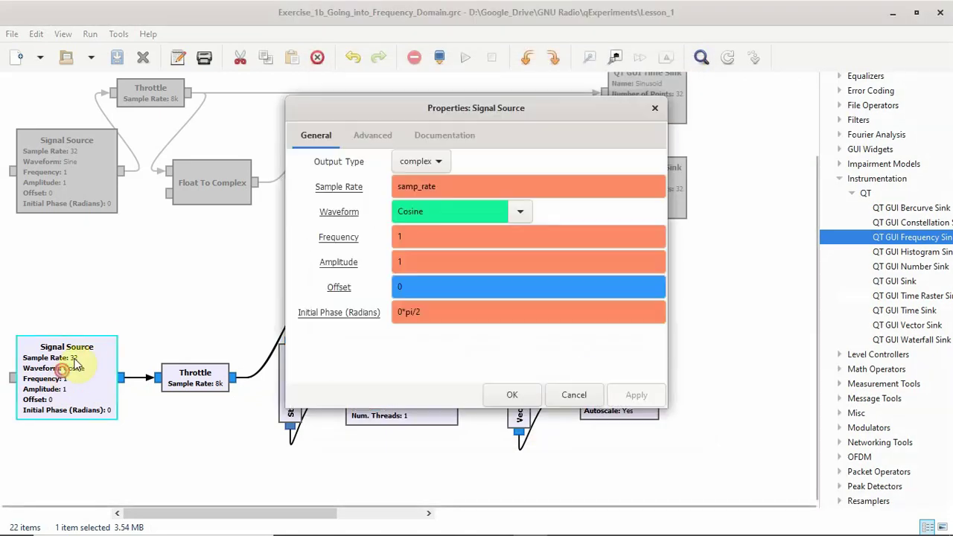
pyautogui.click(401, 237)
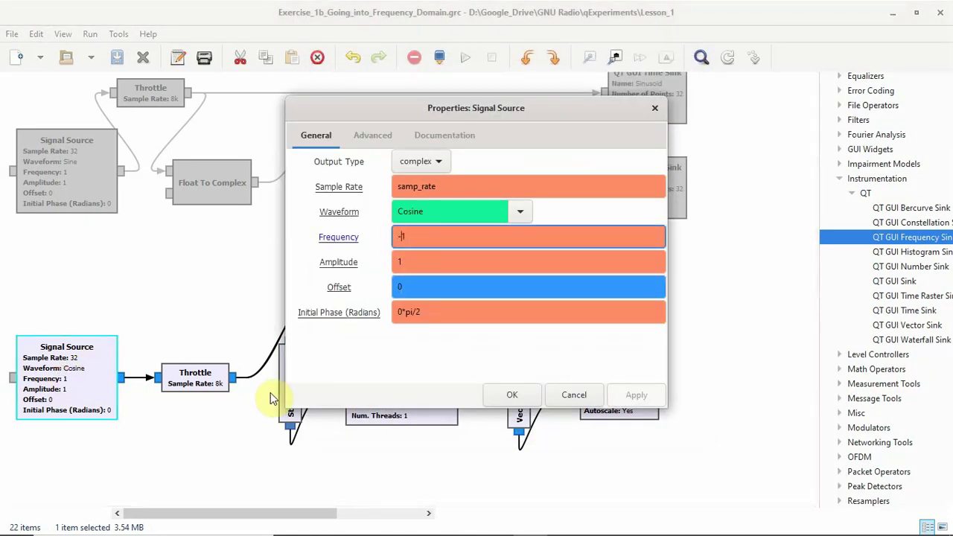
pyautogui.press('Return')
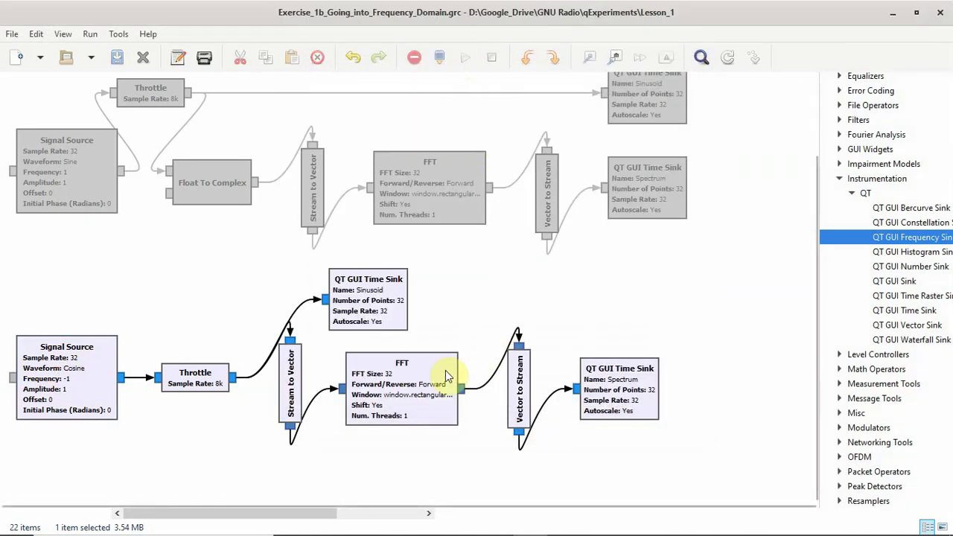
pyautogui.press('F6')
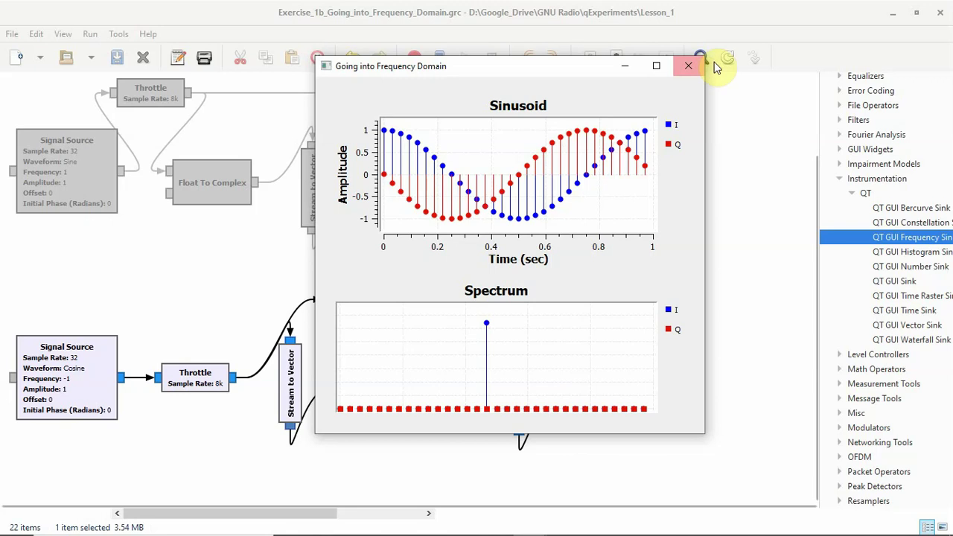
pyautogui.click(689, 66)
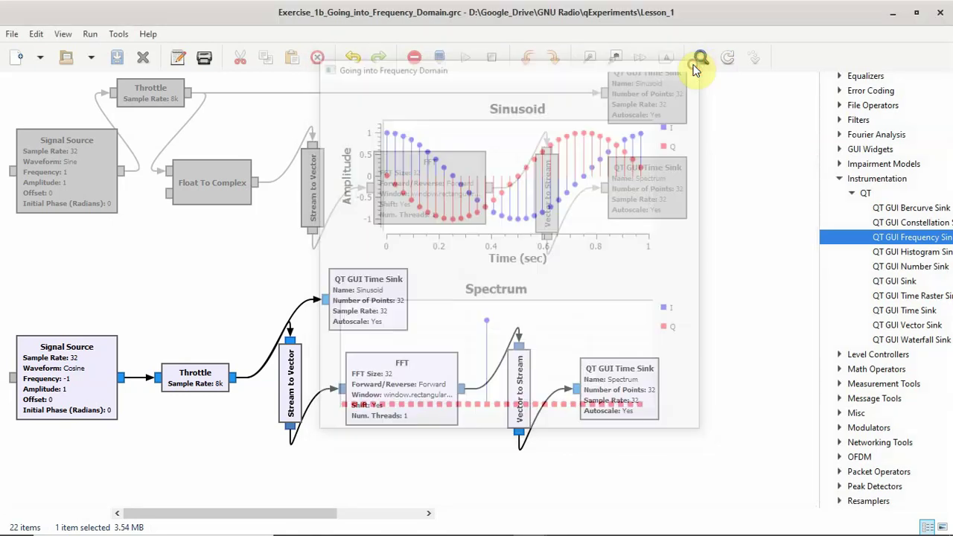